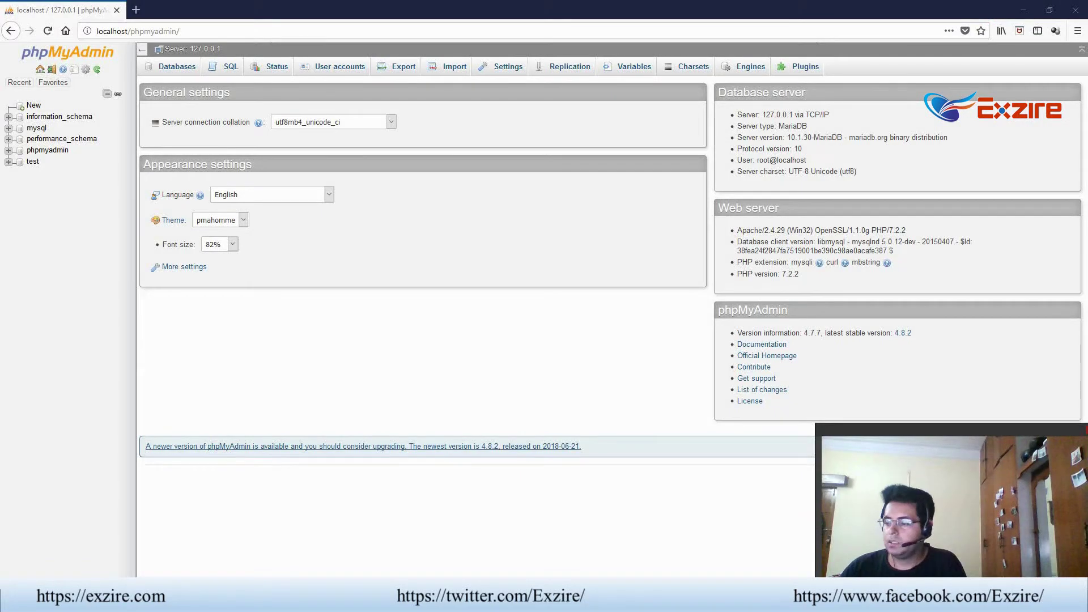
Open the test database and confirm new_test is its only table
left_click(34, 162)
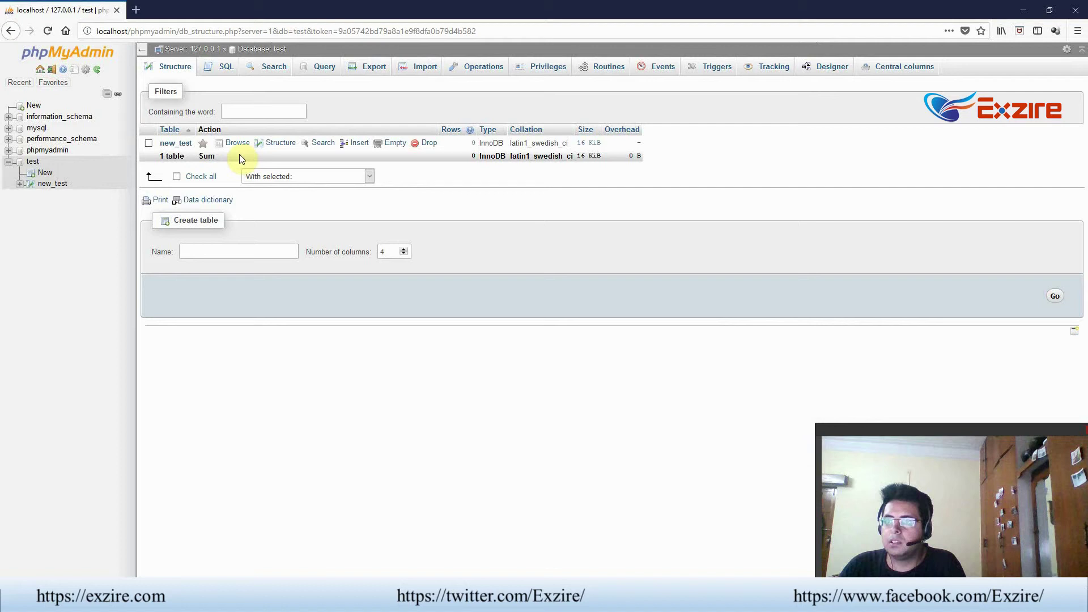
Insert two rows into new_test named 'name 1' and 'name 2'
left_click(175, 142)
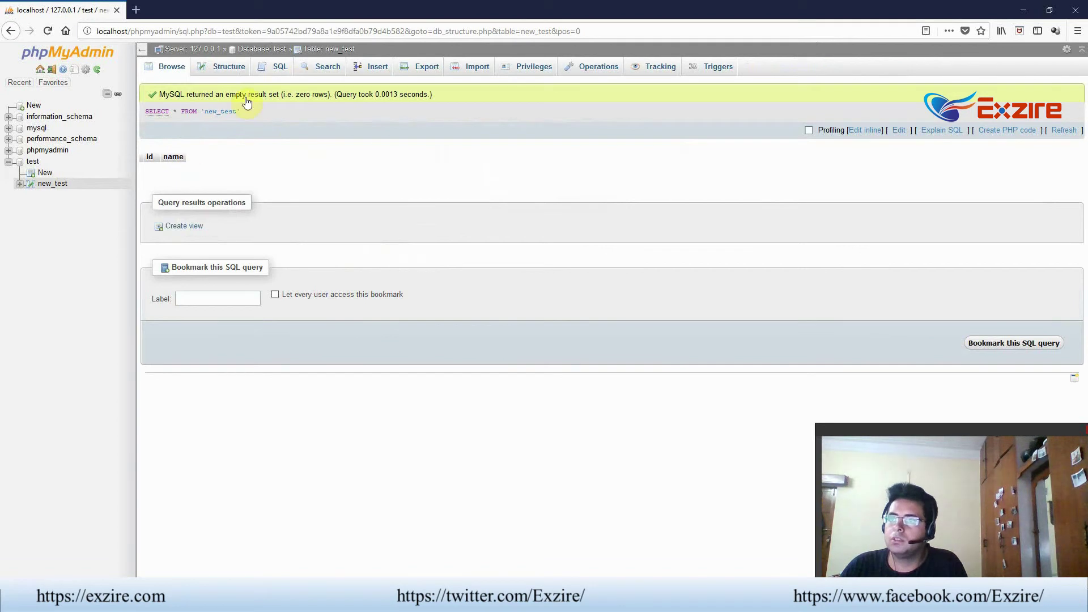
left_click(385, 75)
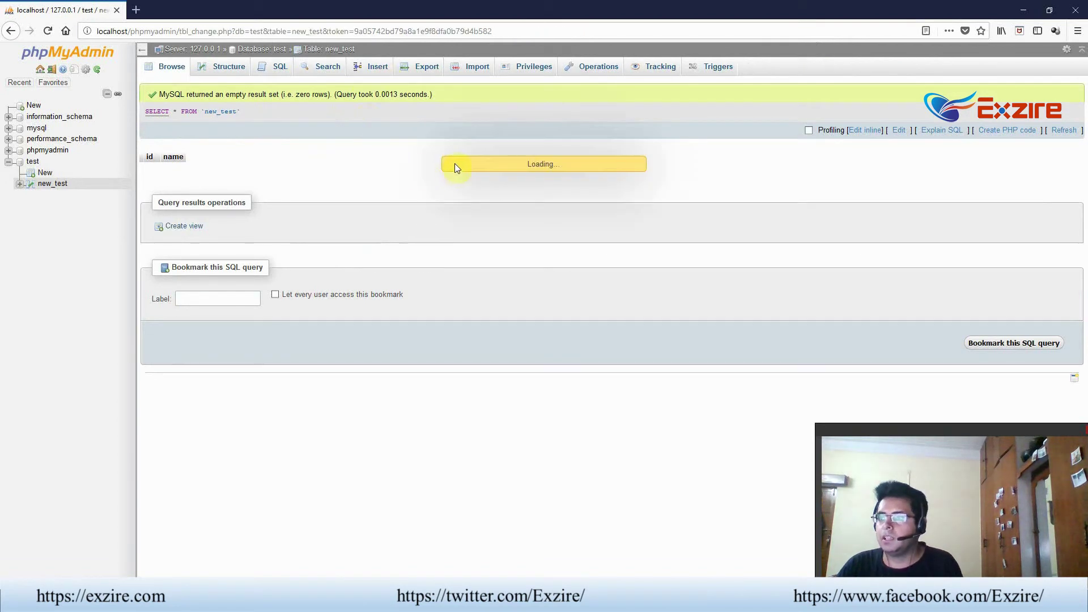
left_click(387, 129)
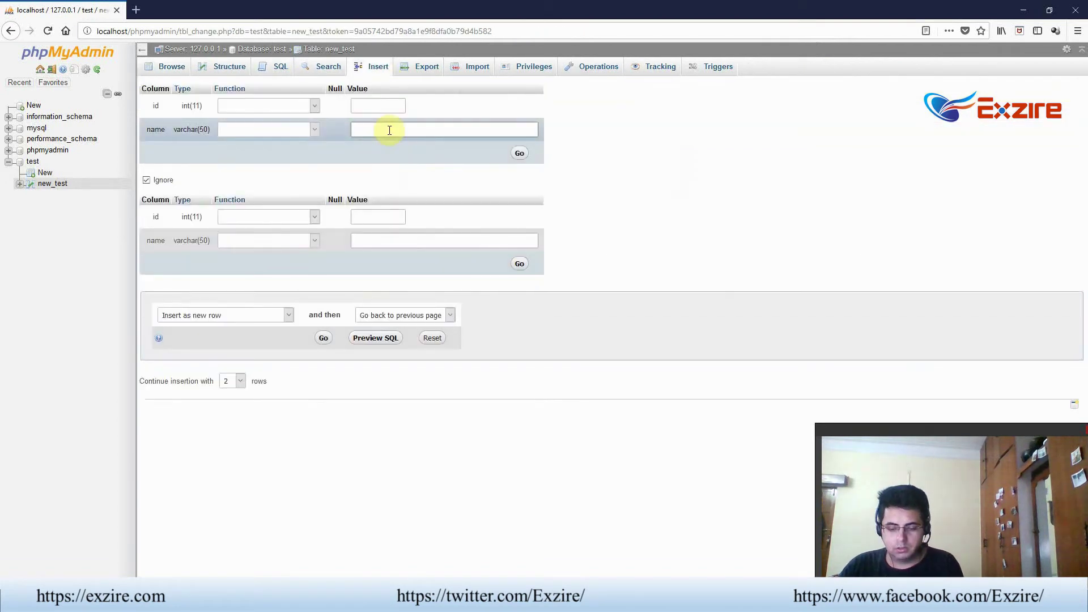
type("name 1")
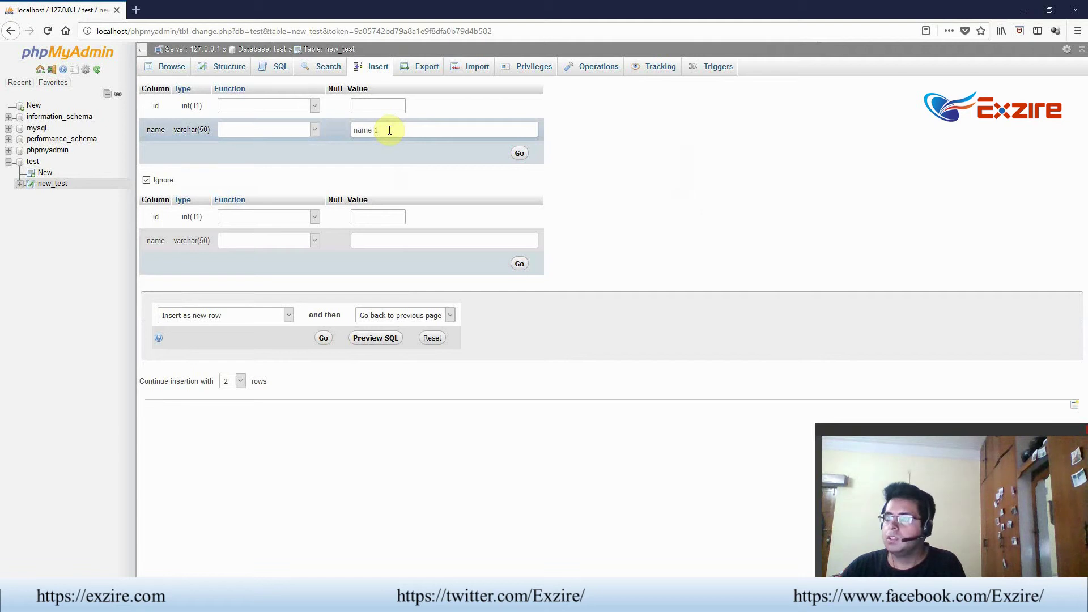
left_click(450, 243)
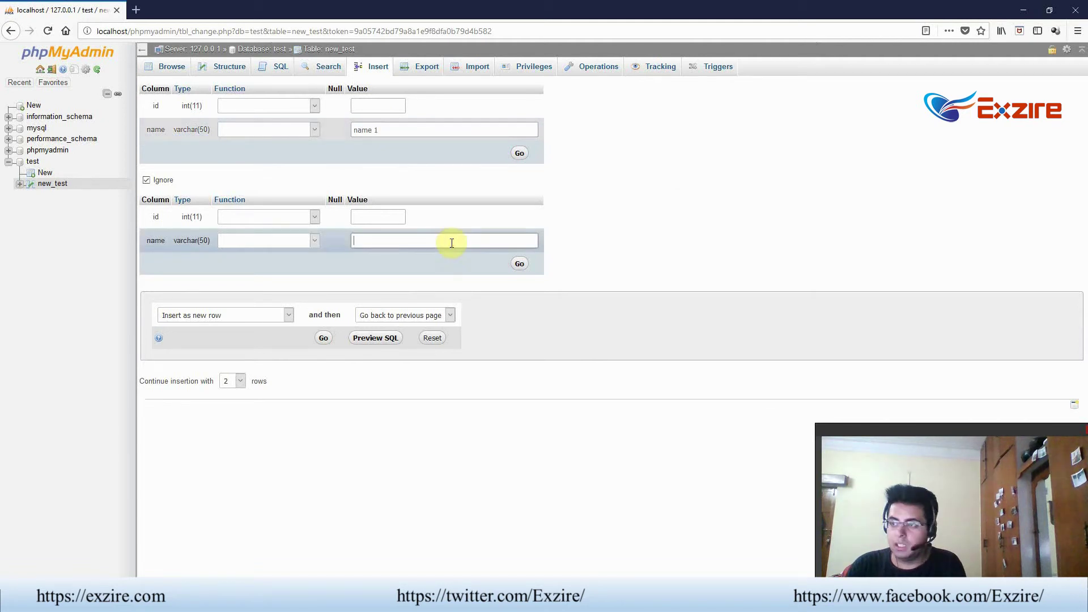
type("name ")
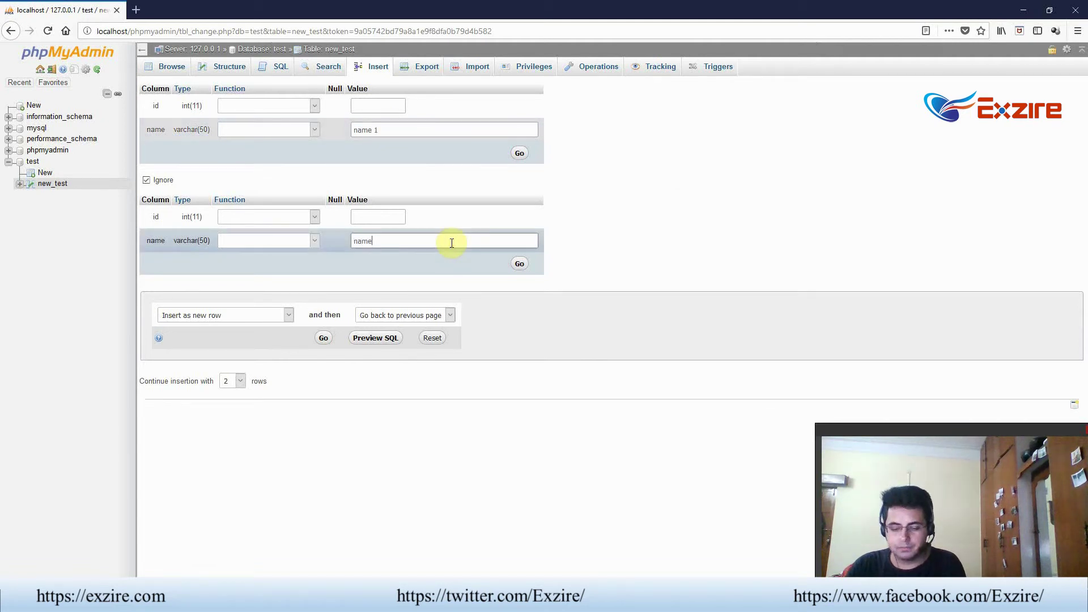
type("2")
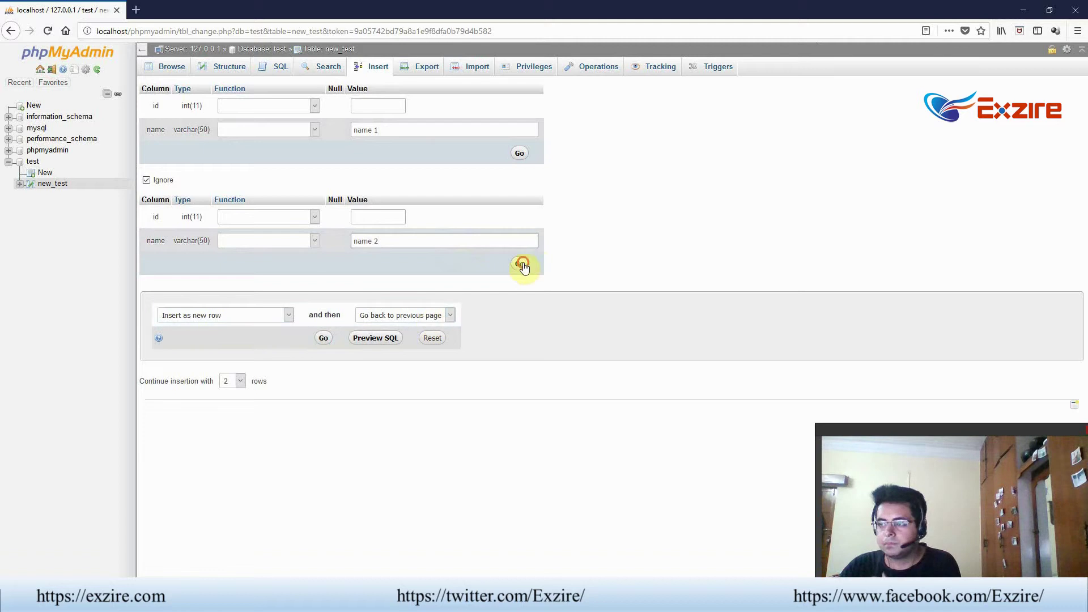
left_click(522, 265)
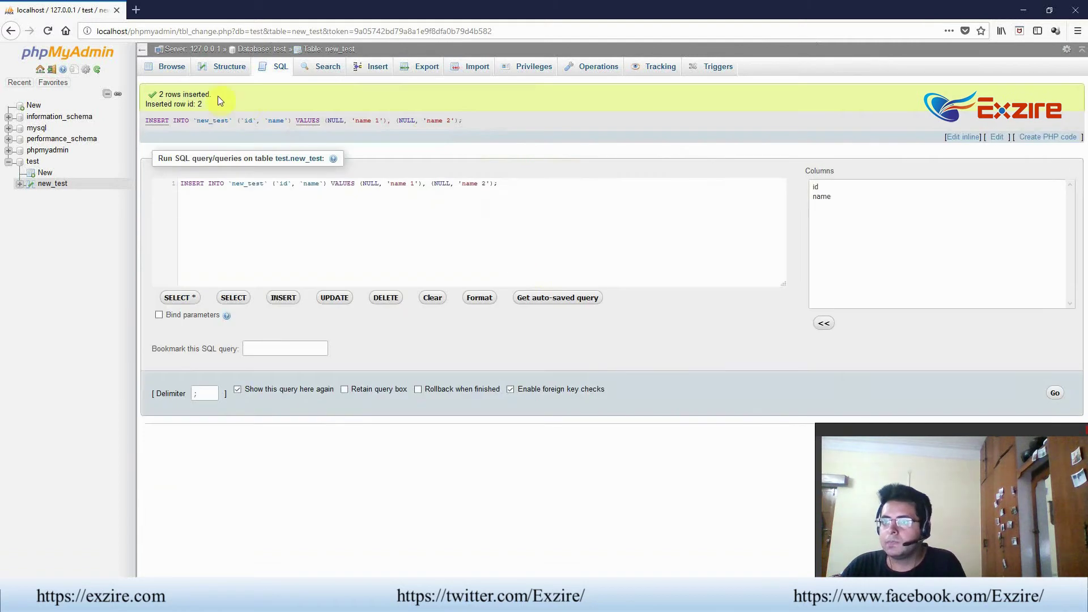
Review new_test's two rows and its id/name columns with the PRIMARY index on id
left_click(168, 67)
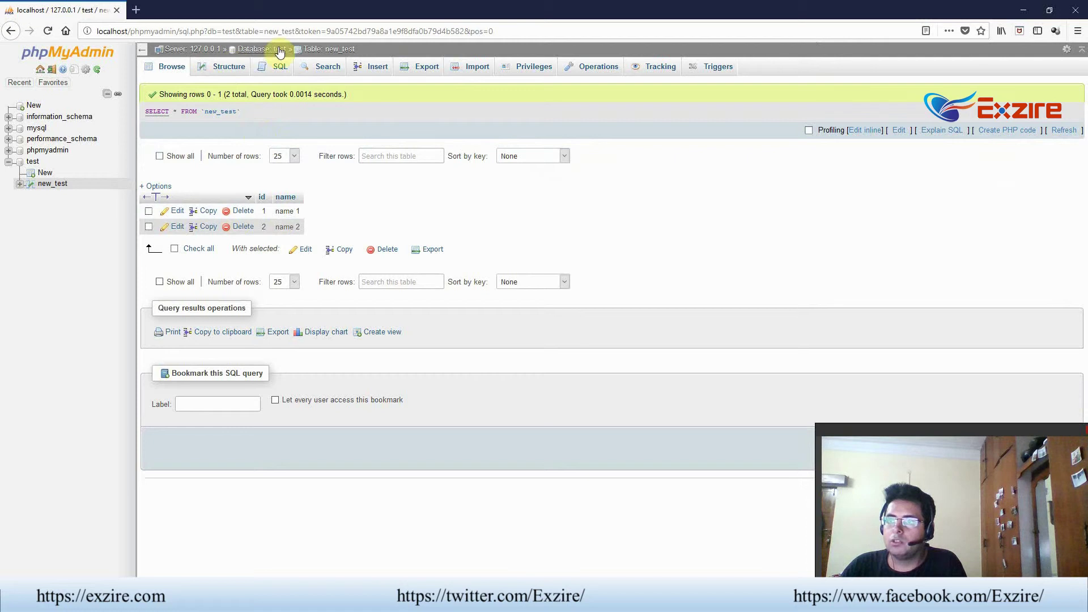
left_click(218, 68)
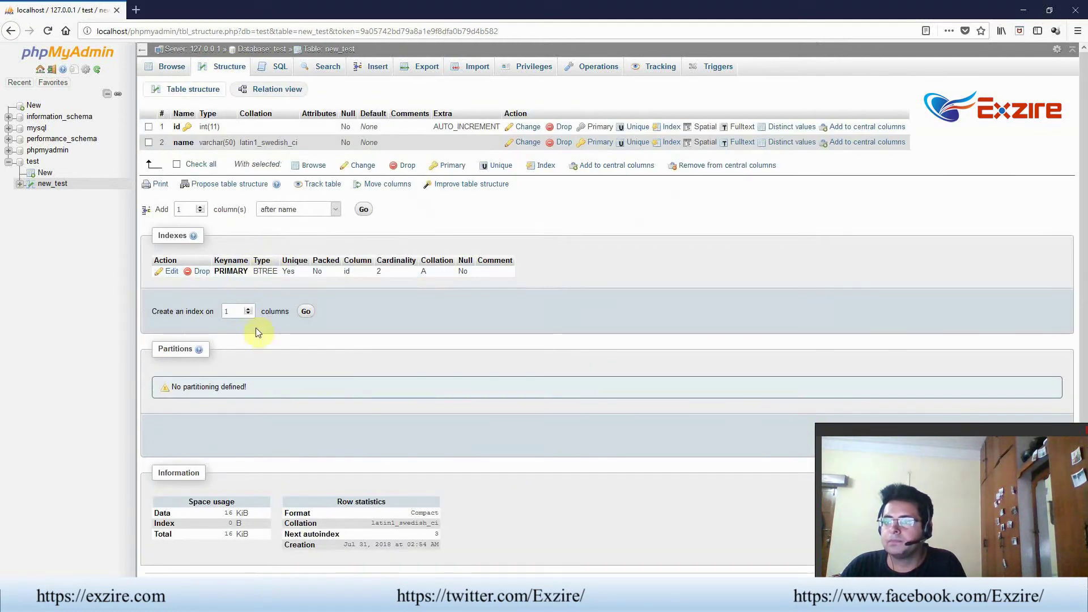
left_click_drag(214, 271, 249, 271)
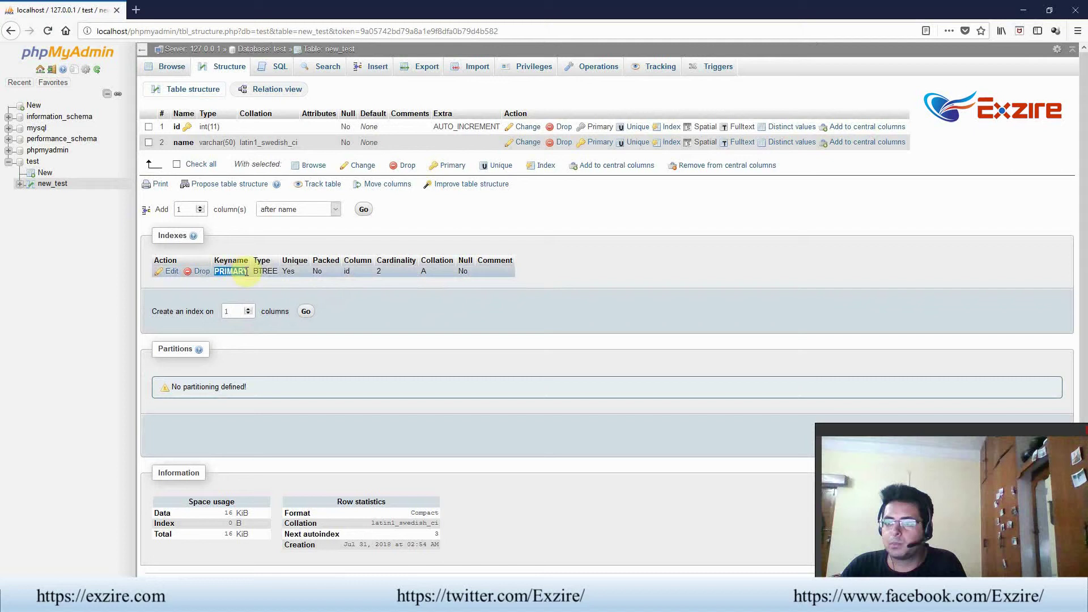
left_click(634, 274)
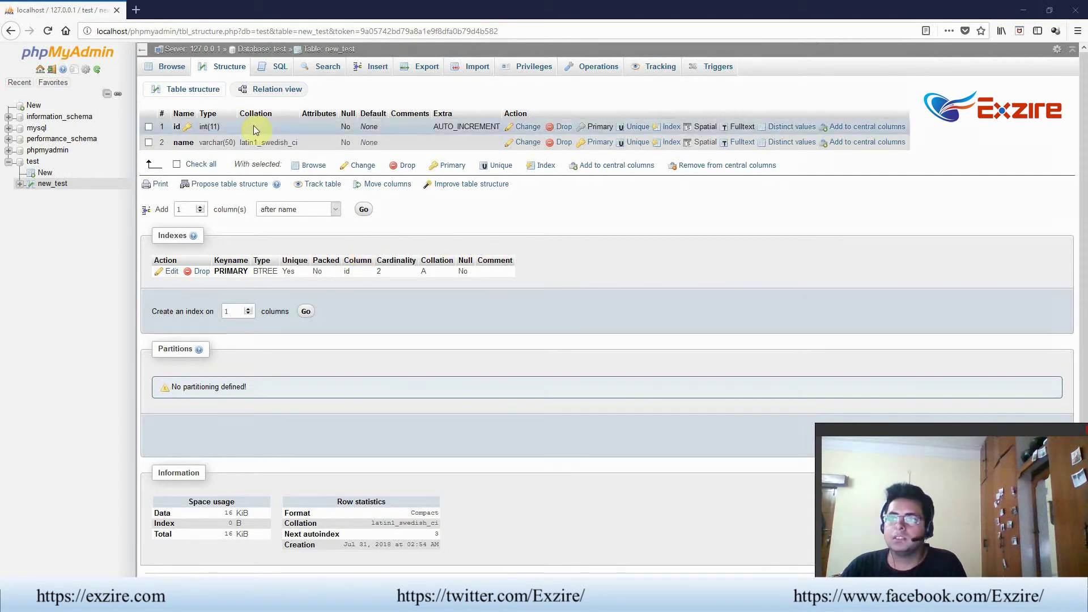
Write 'CREATE TABLE test_table_2 as select * FROM new_test' in the test database's SQL editor
left_click(261, 50)
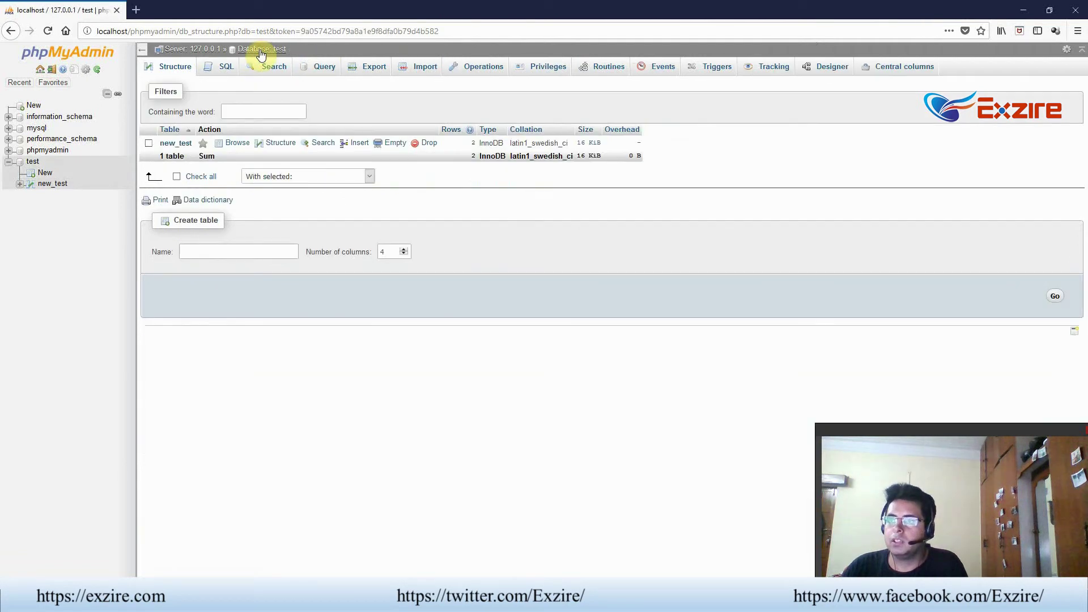
left_click(228, 66)
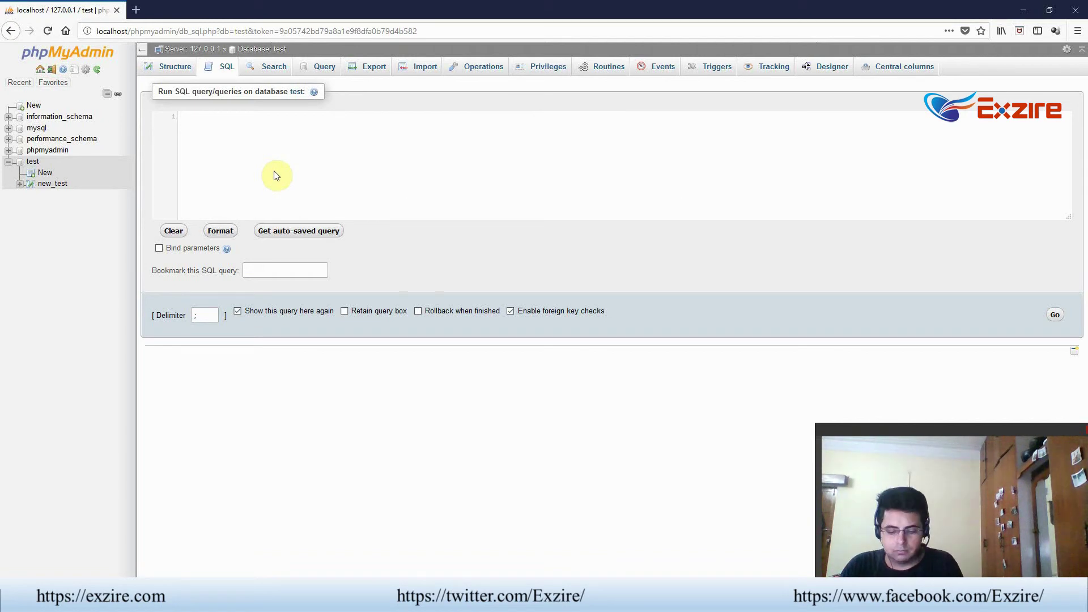
type("creat")
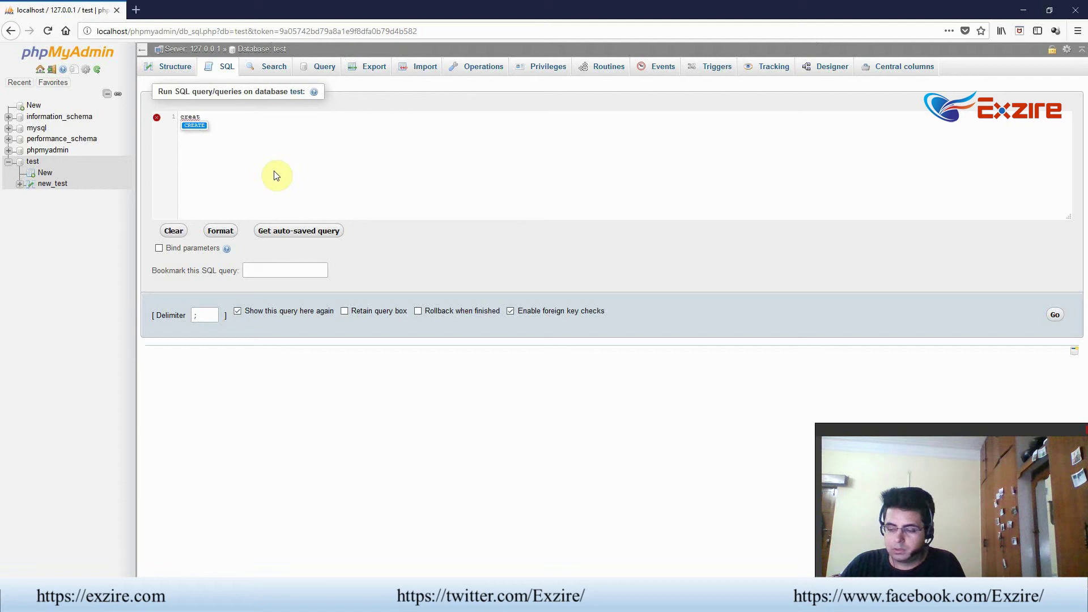
key("Return")
type("ta")
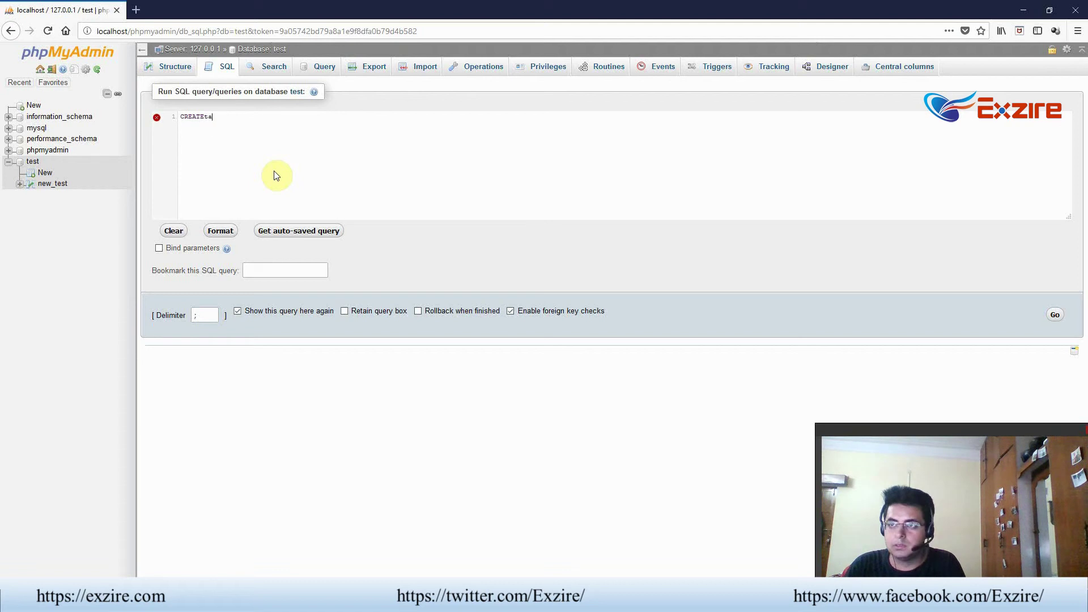
key("BackSpace")
key("BackSpace")
type(" t")
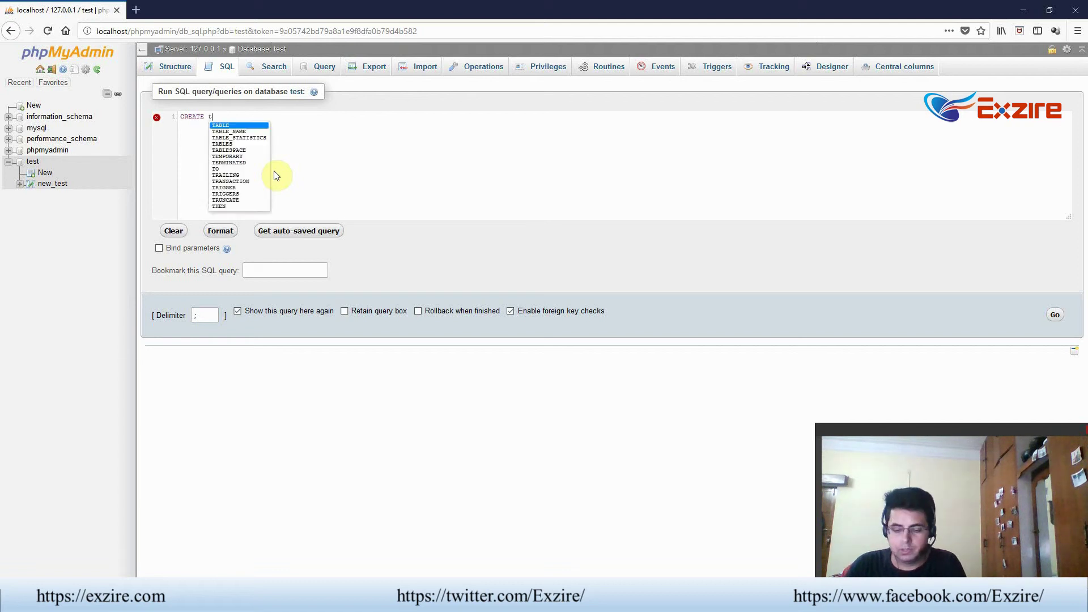
type("ab")
key("Return")
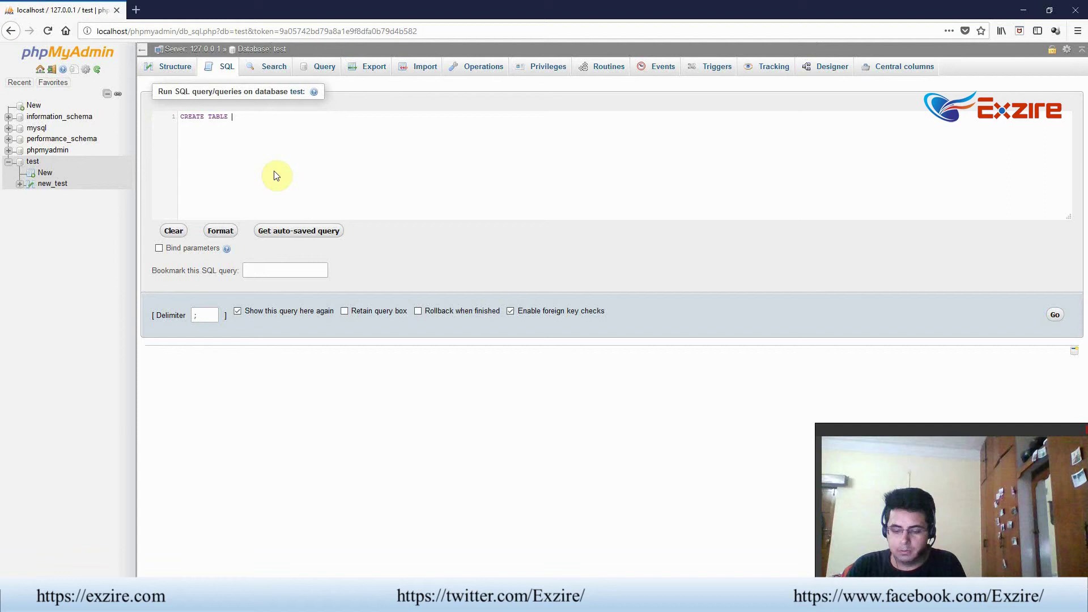
type("test_table")
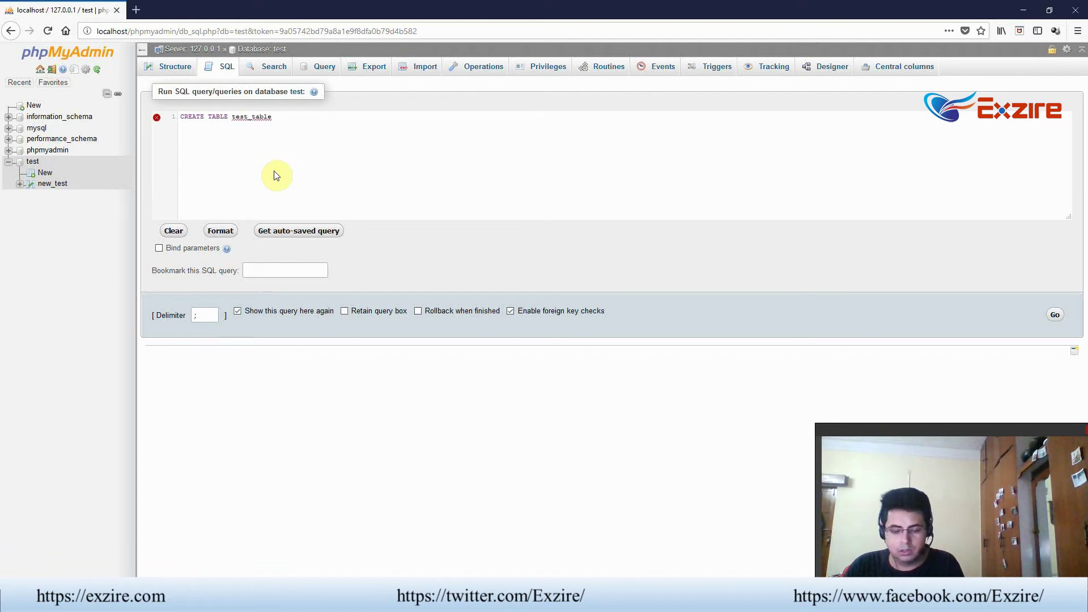
type("_2 ")
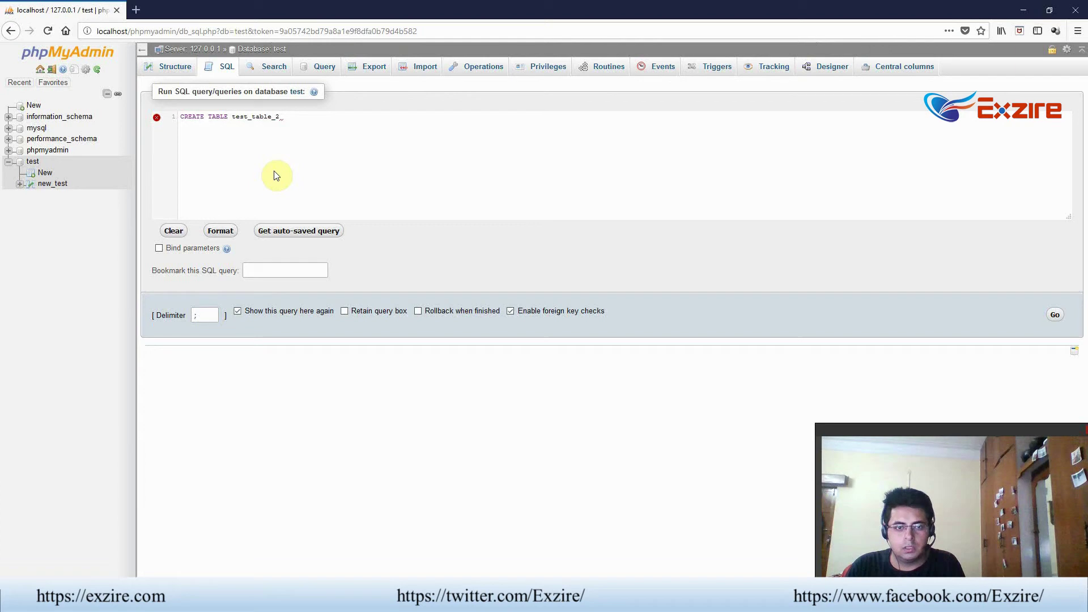
type("as select ")
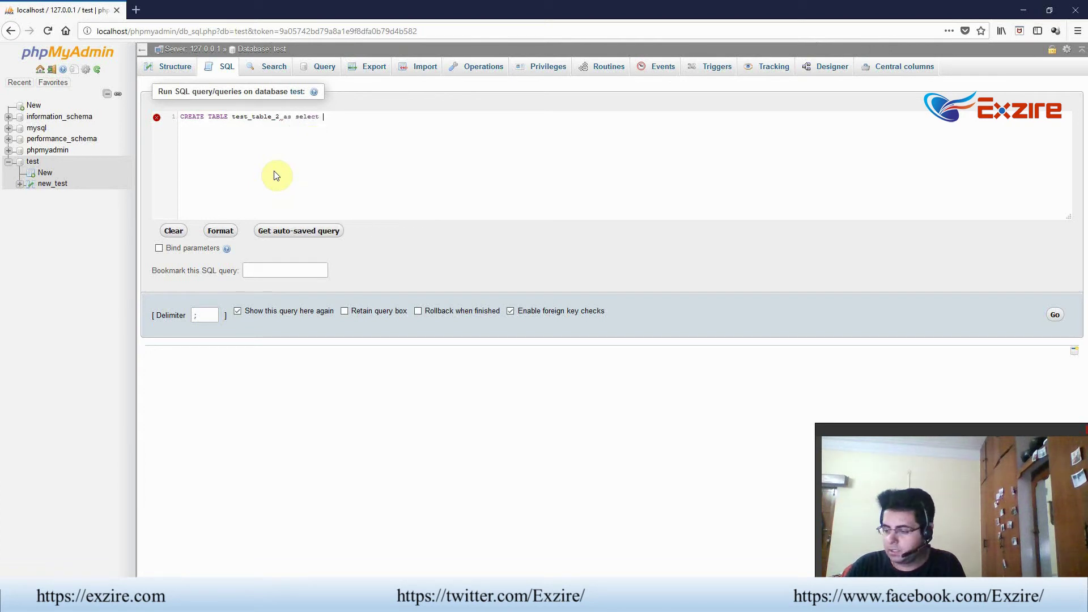
type("* fro")
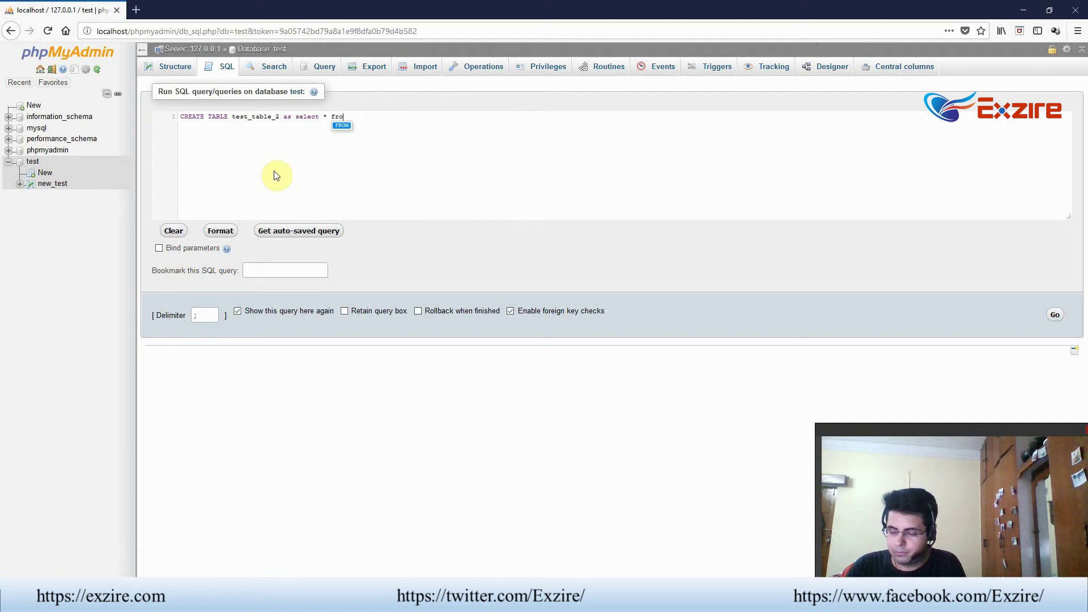
key("Return")
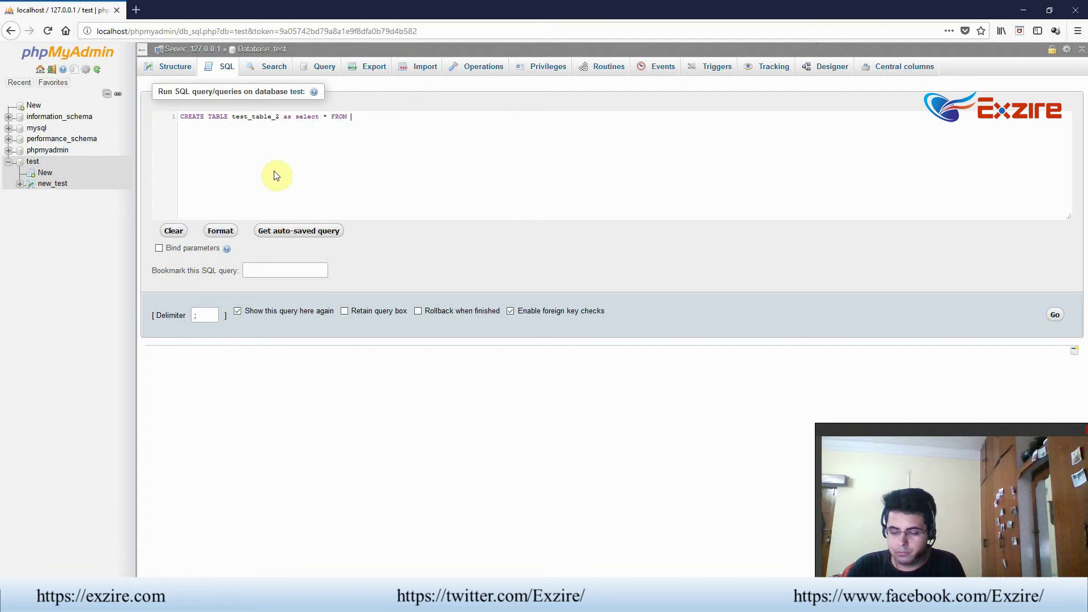
type("new_test")
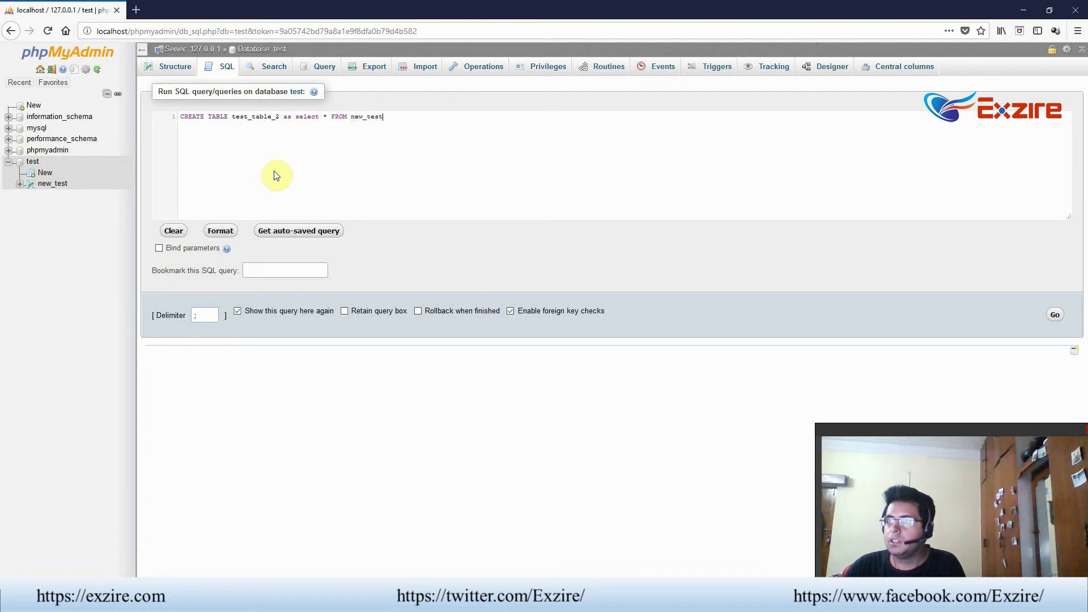
key("Return")
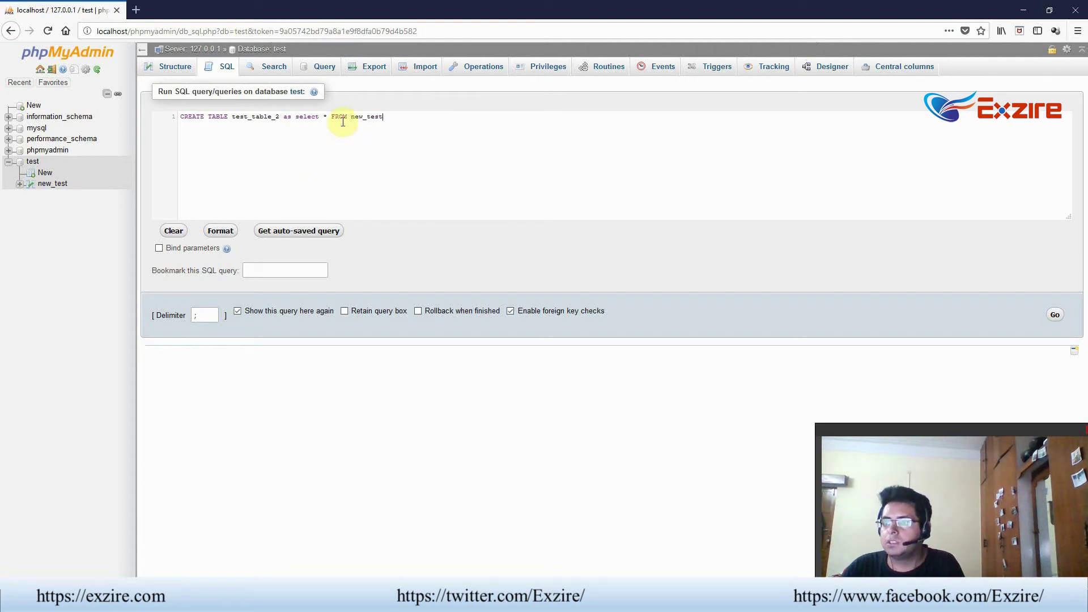
Highlight the table names new_test and test_table_2 in the query
left_click_drag(349, 117, 385, 116)
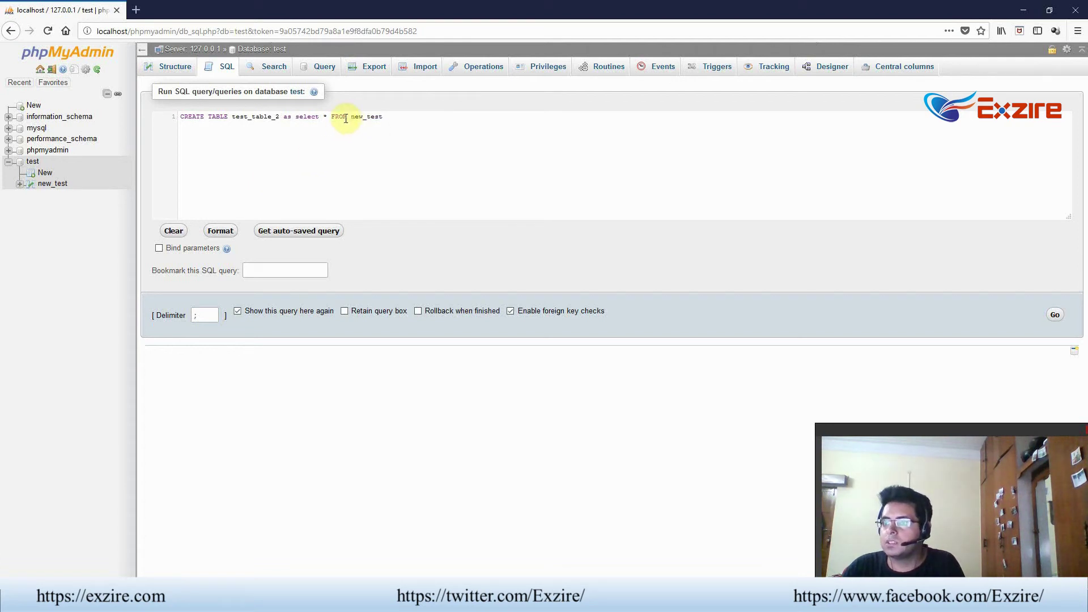
left_click(393, 117)
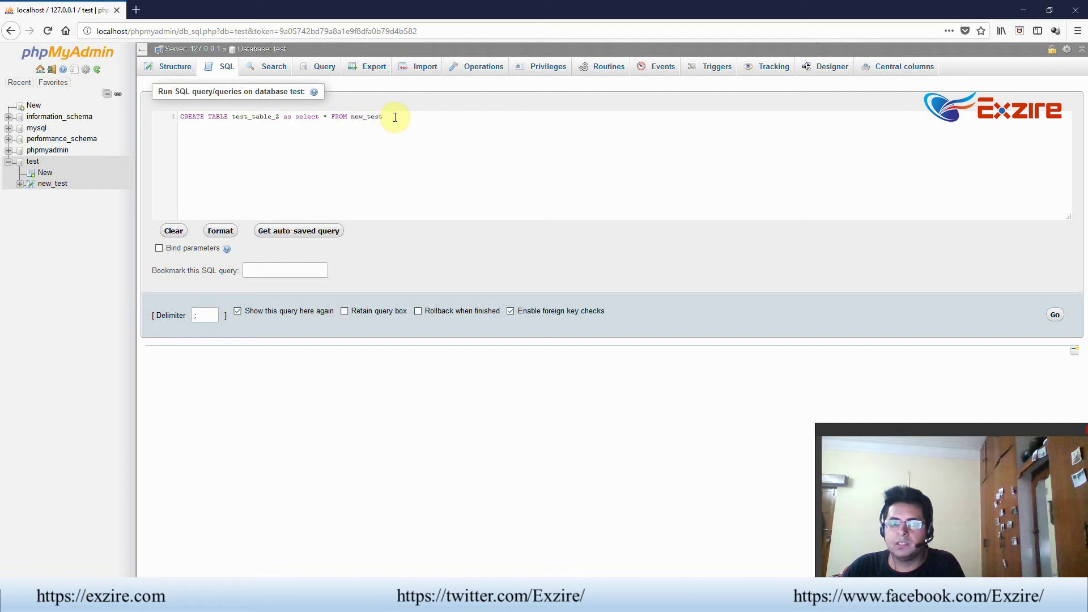
double_click(247, 117)
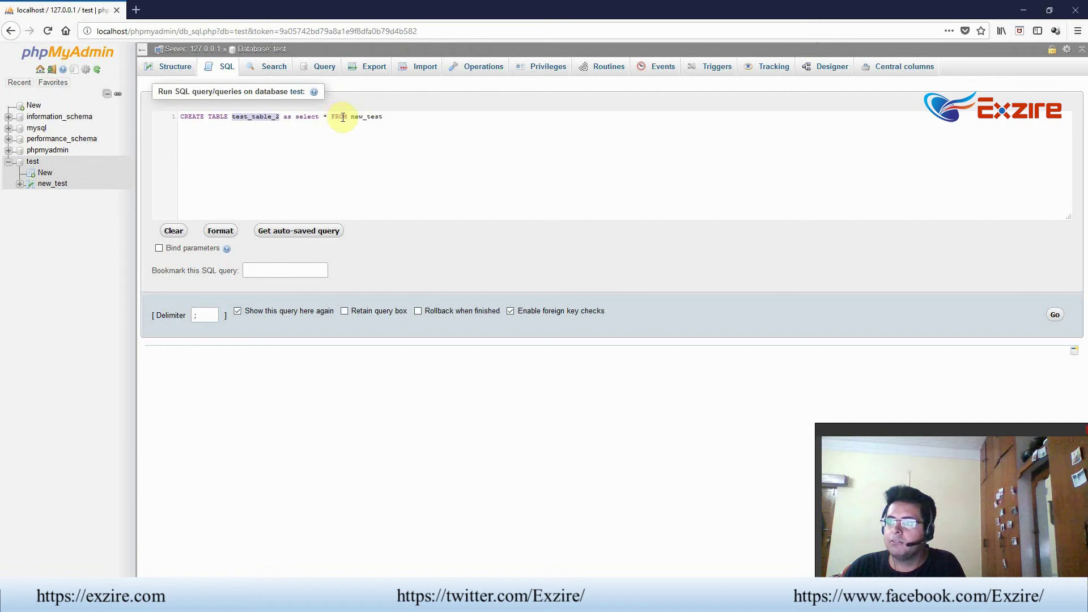
double_click(366, 117)
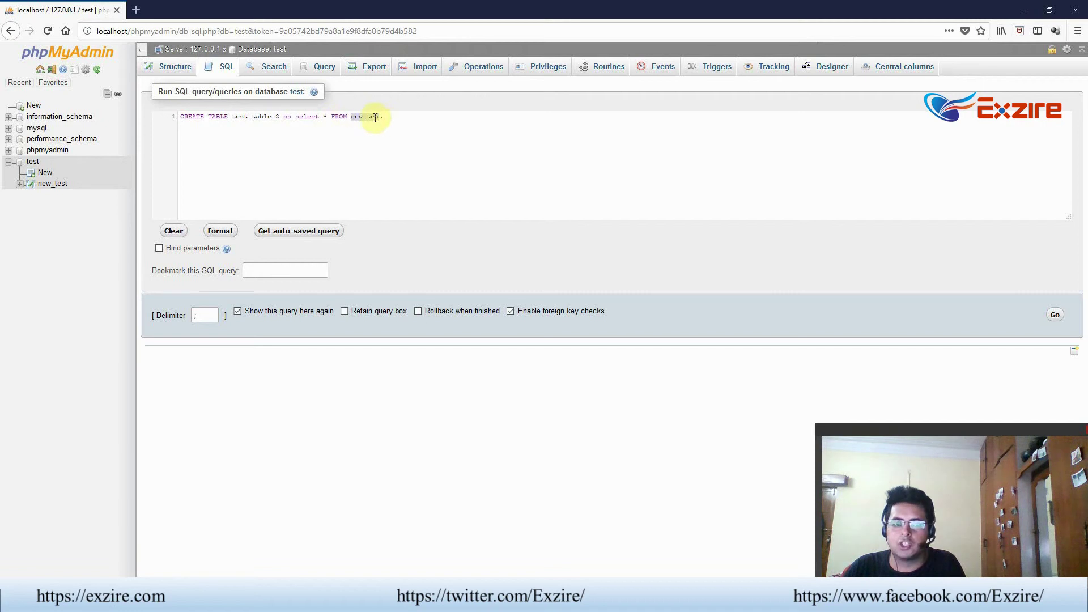
left_click(1056, 315)
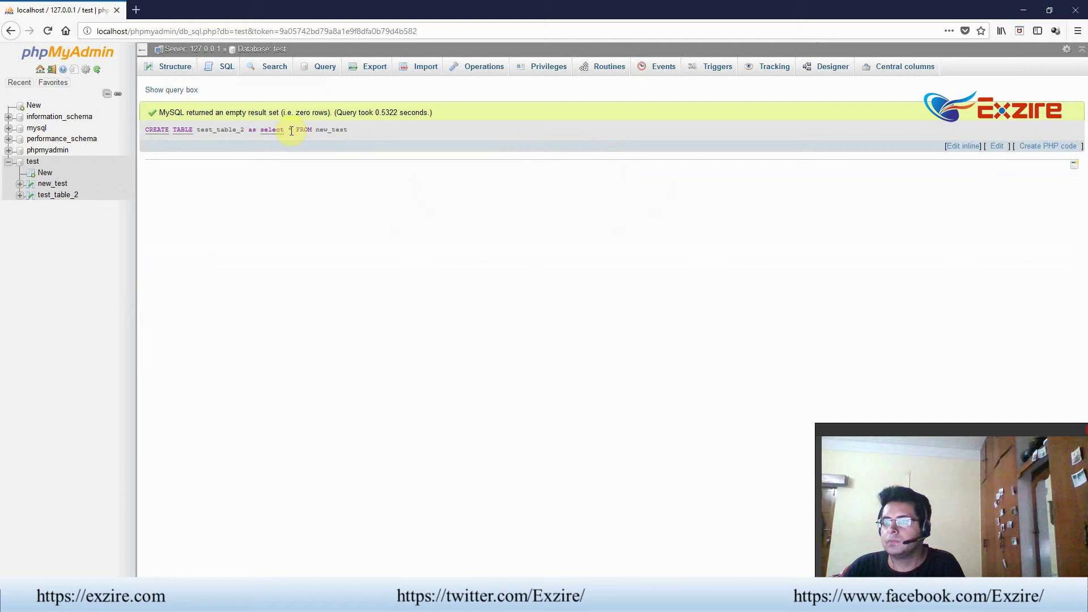
left_click(178, 68)
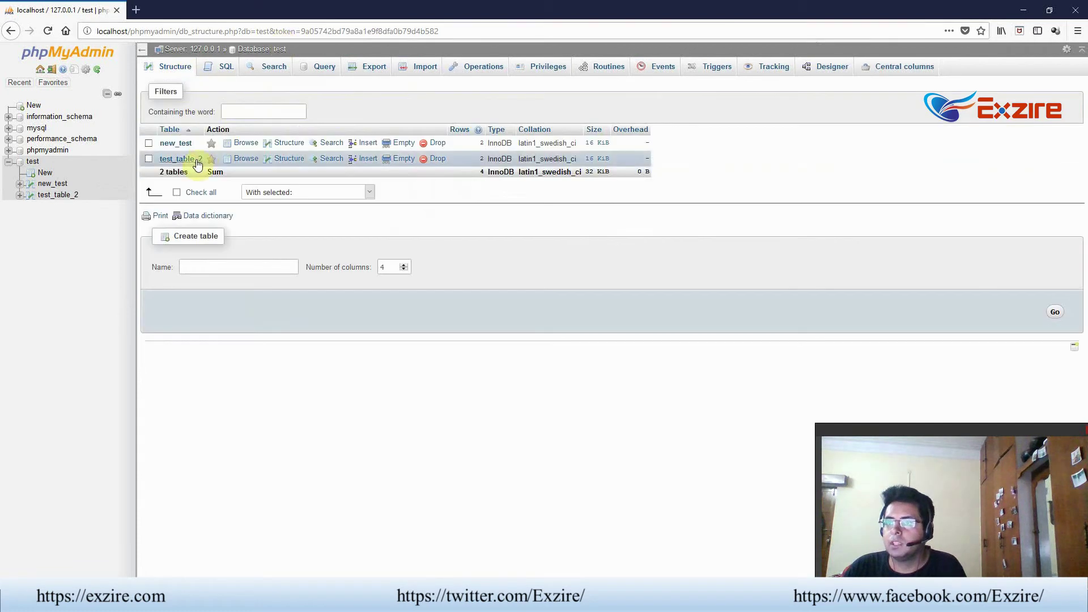
left_click(284, 144)
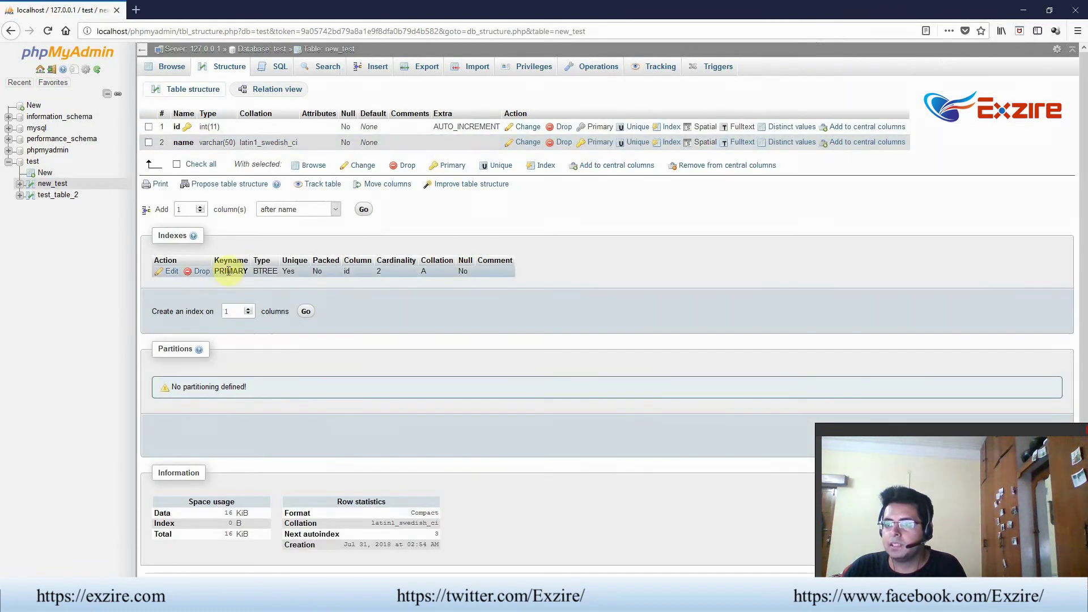
double_click(238, 270)
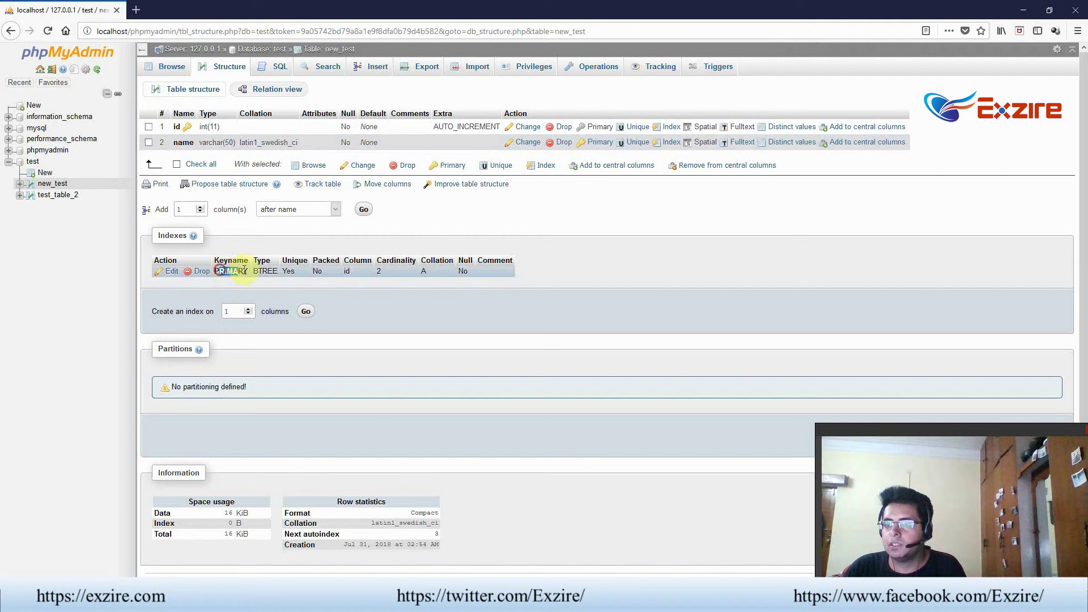
left_click(274, 50)
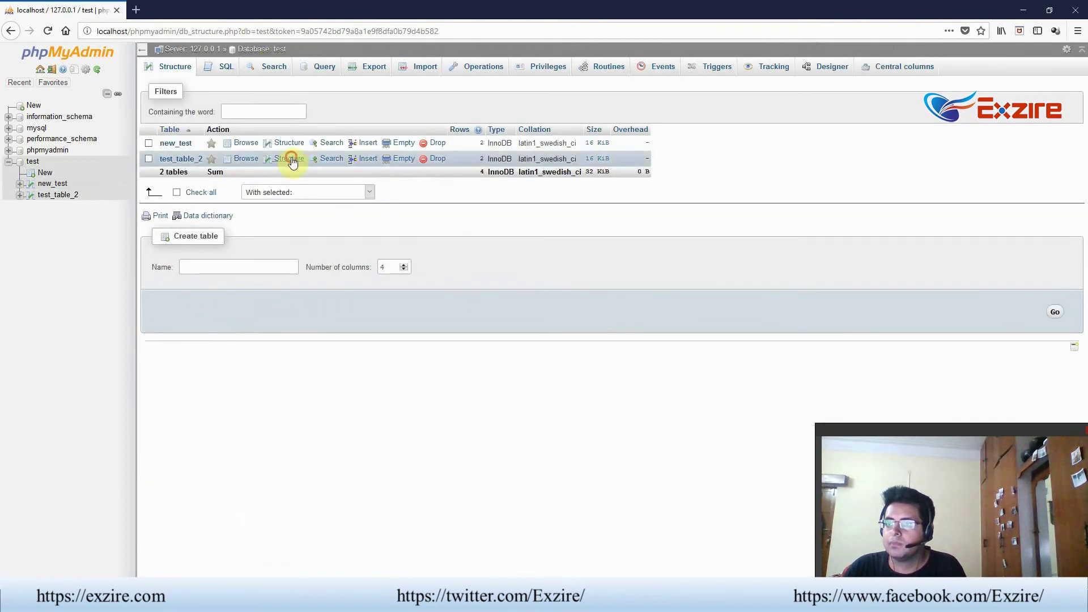
left_click(288, 160)
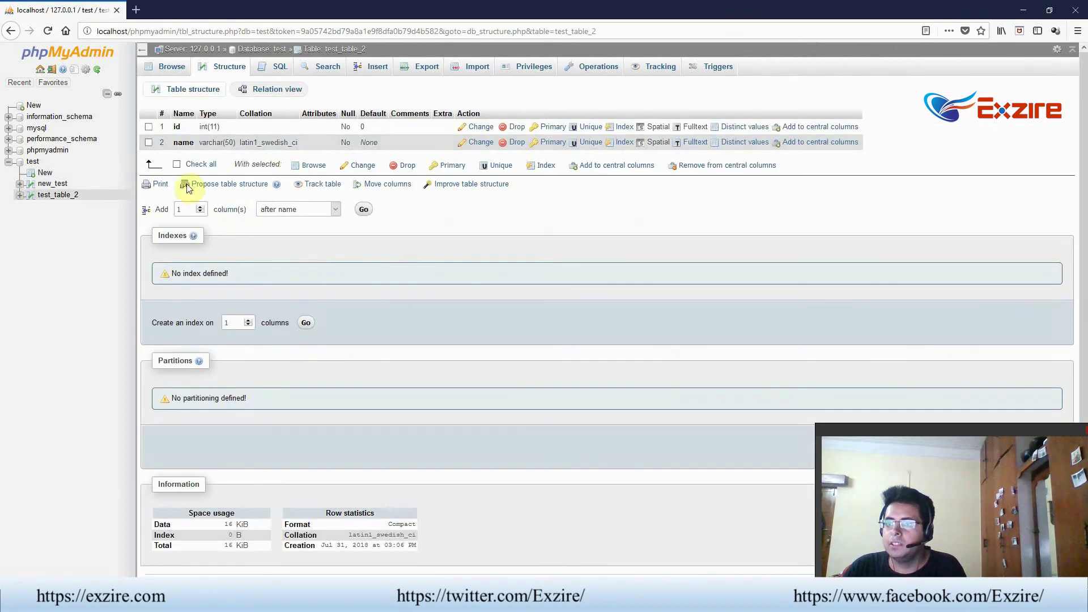
left_click_drag(341, 49, 367, 49)
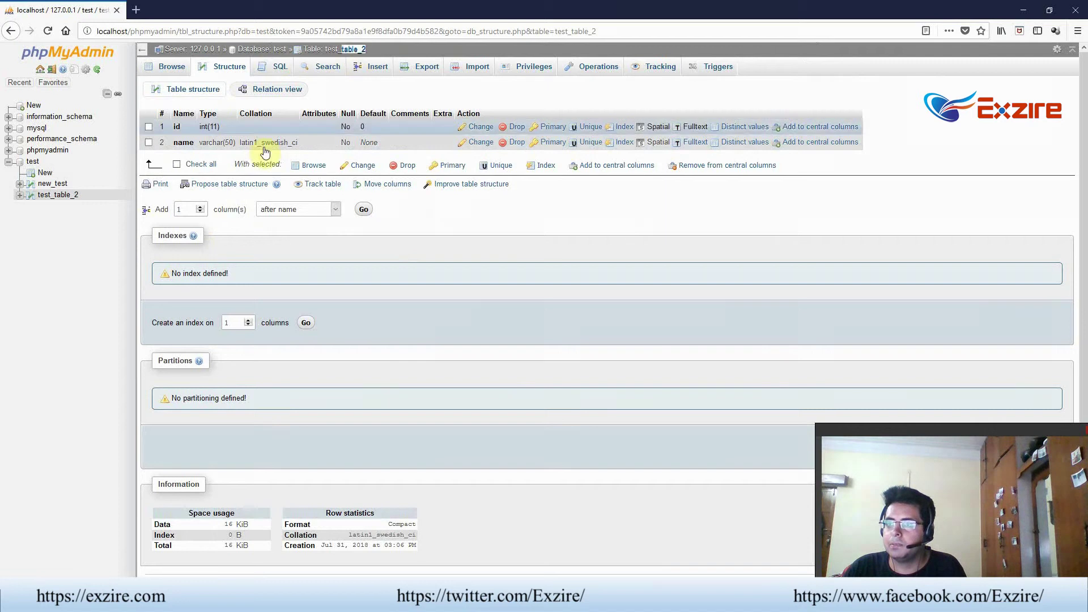
left_click(278, 49)
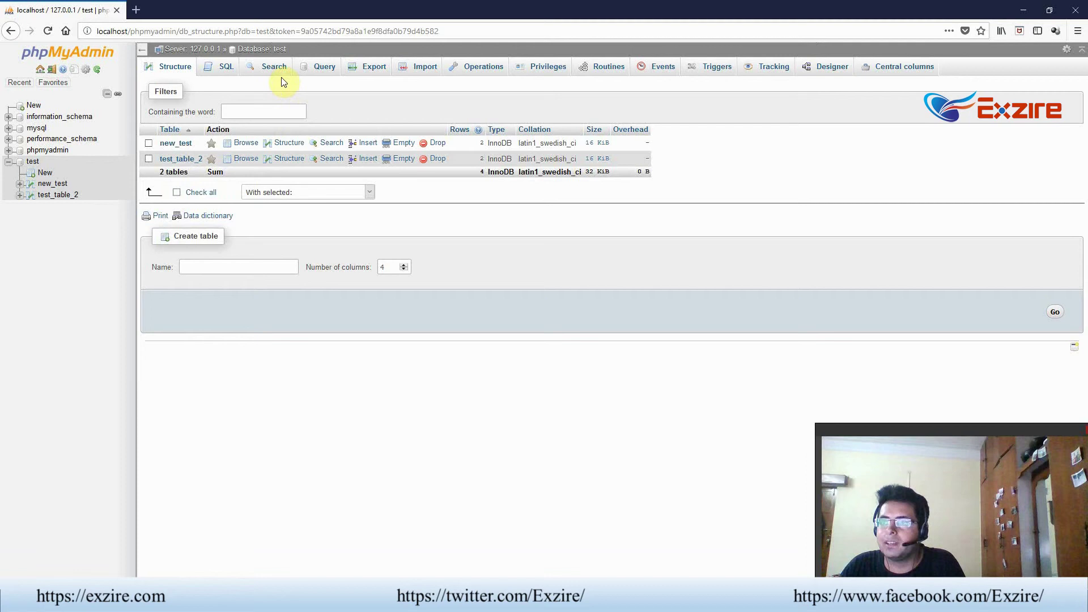
Enter the first line: CREATE TABLE test_table_3 LIKE new_test
left_click(220, 68)
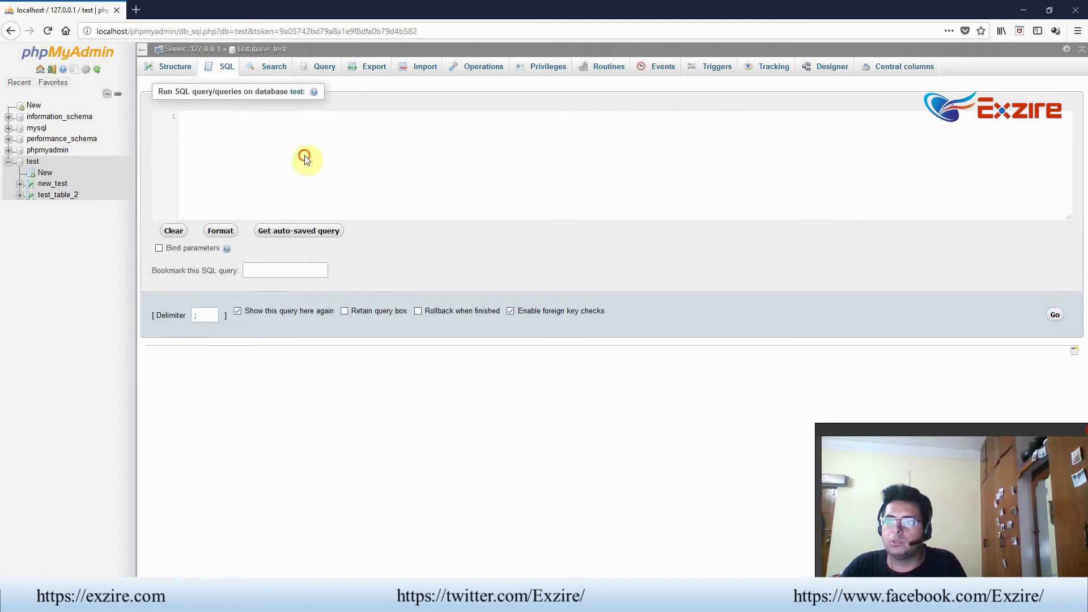
type("crea")
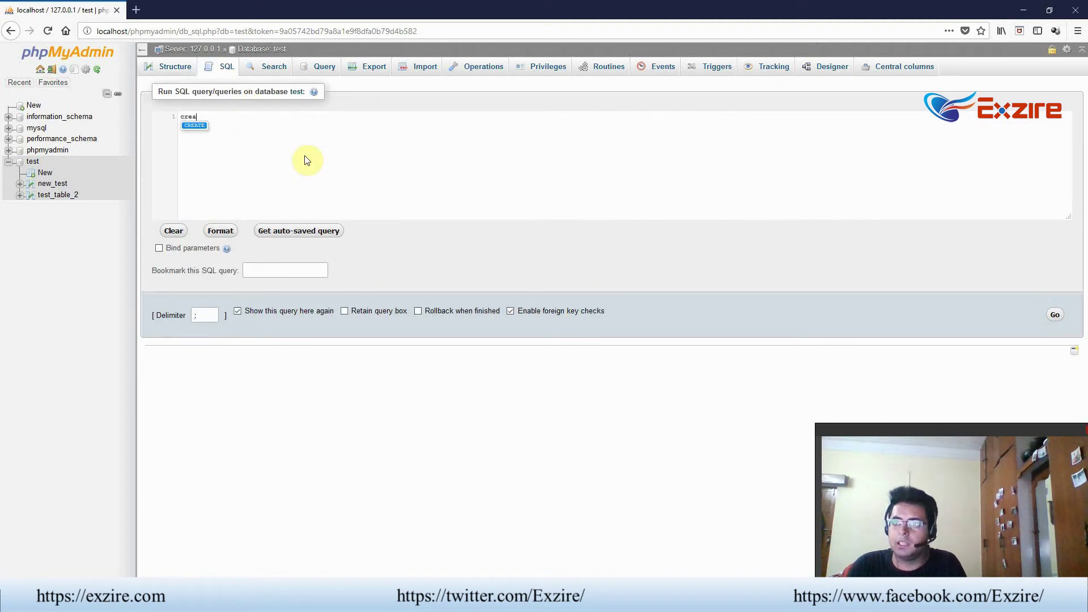
key("Return")
type("t")
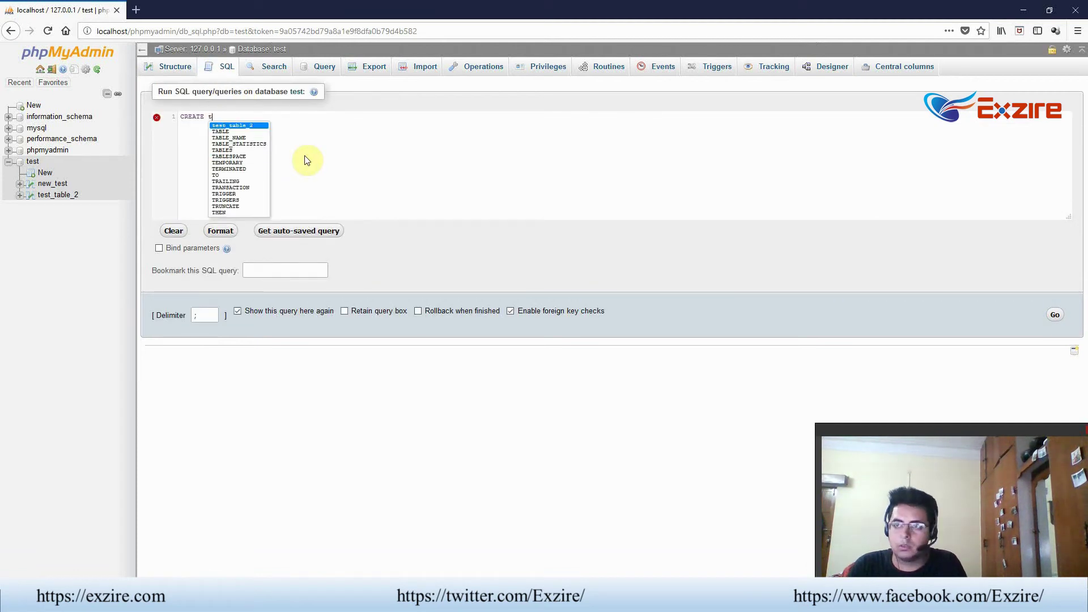
type("ab")
key("Return")
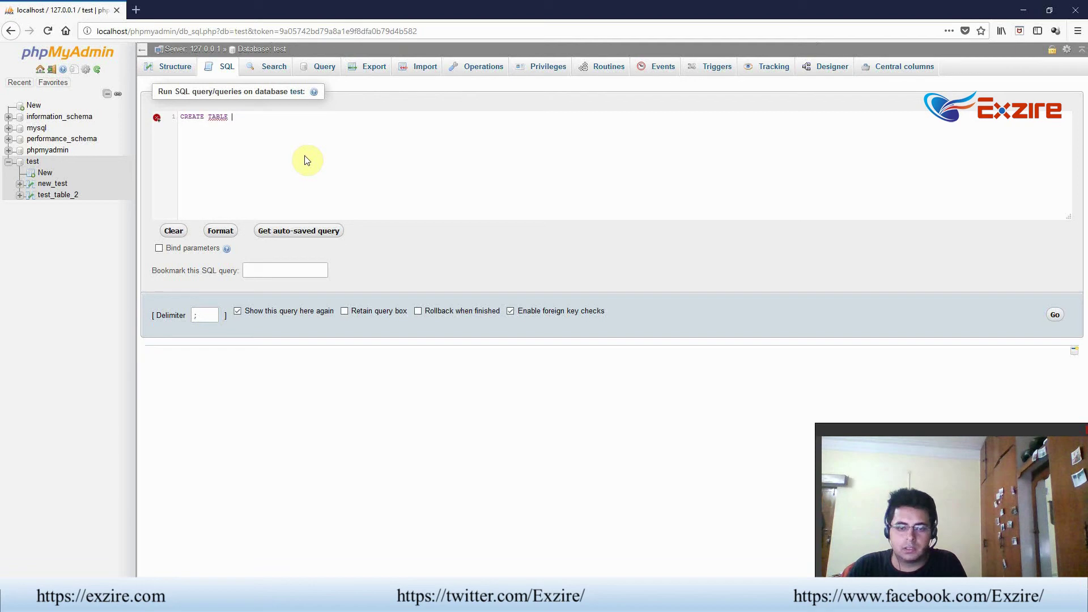
type("test")
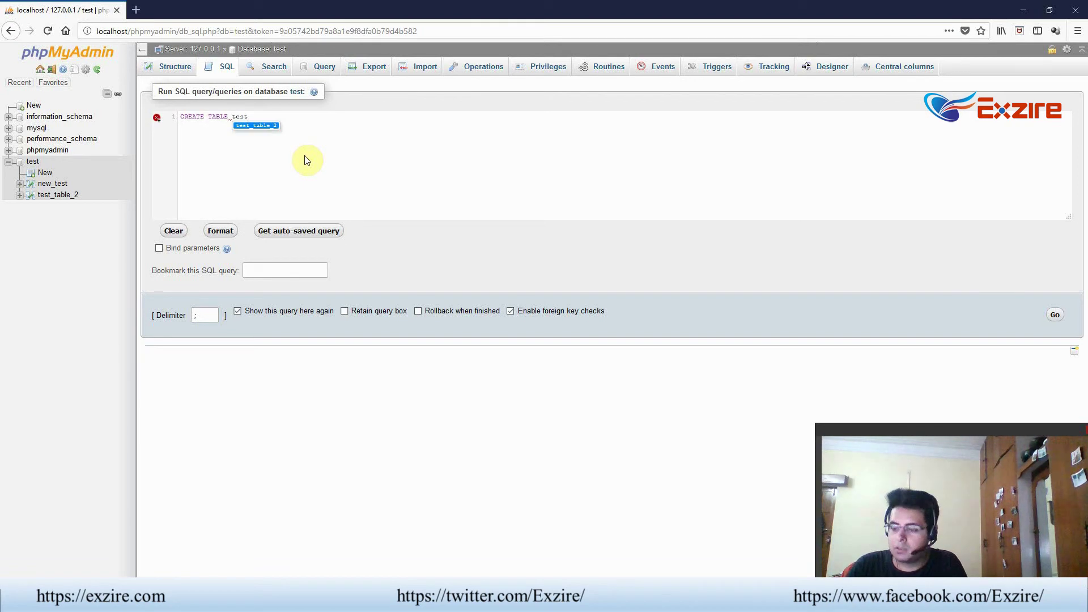
key("Return")
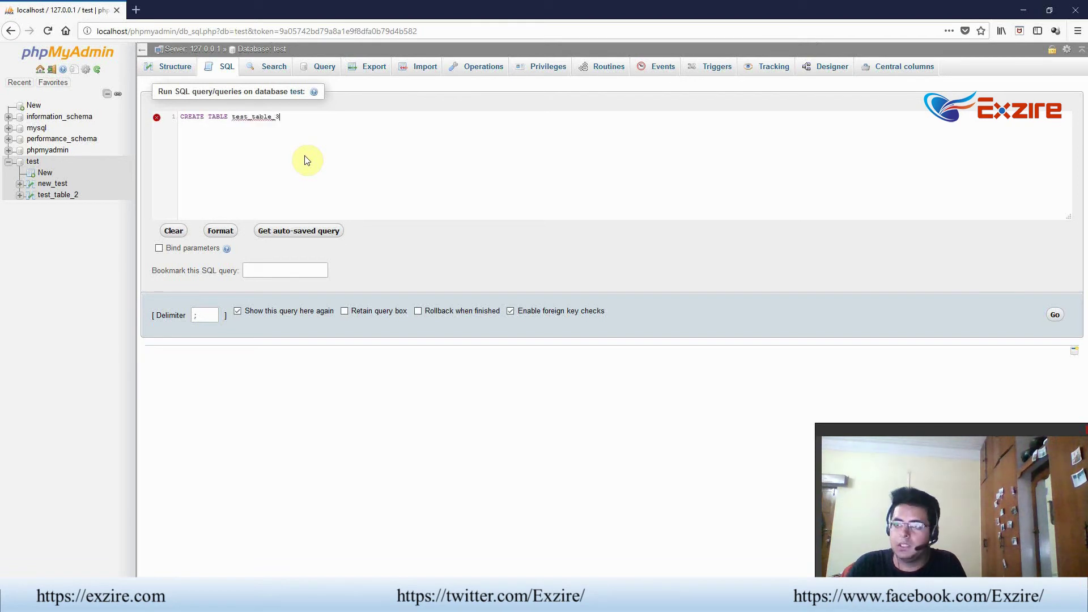
type(" lik")
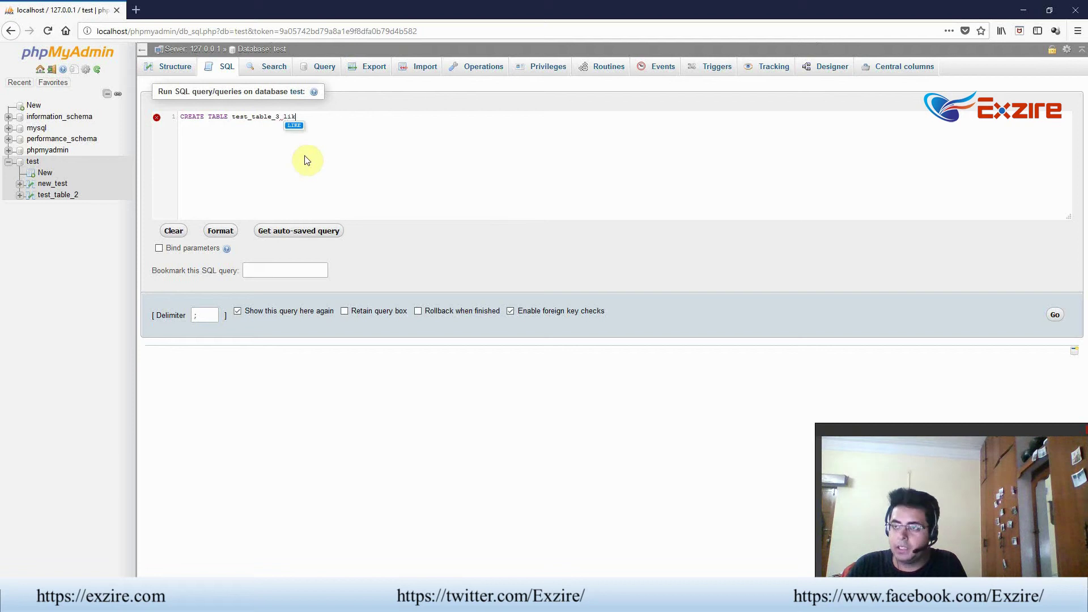
key("Return")
type("new")
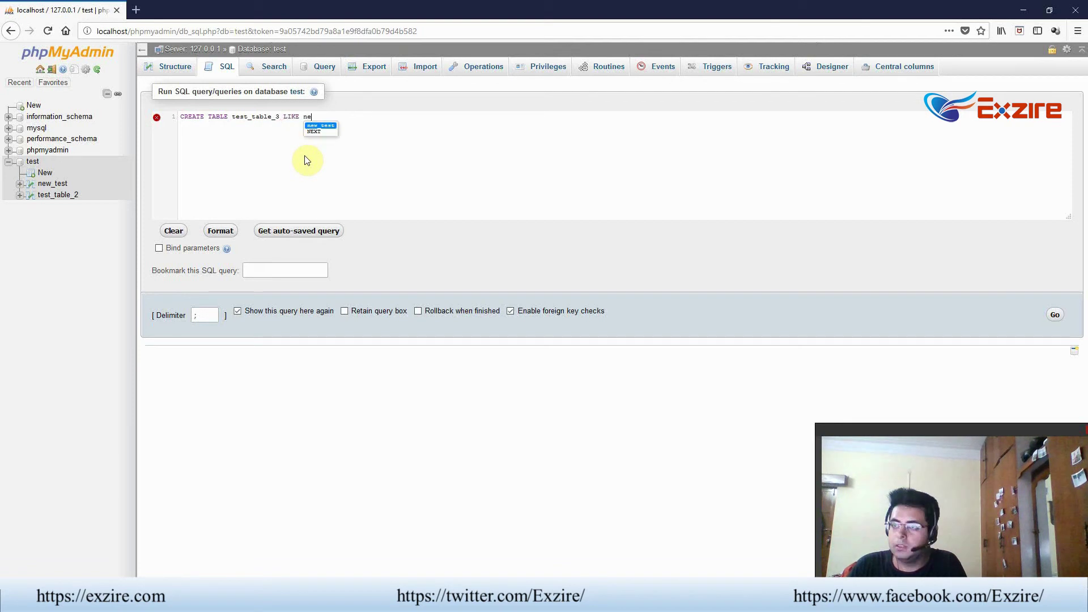
key("Return")
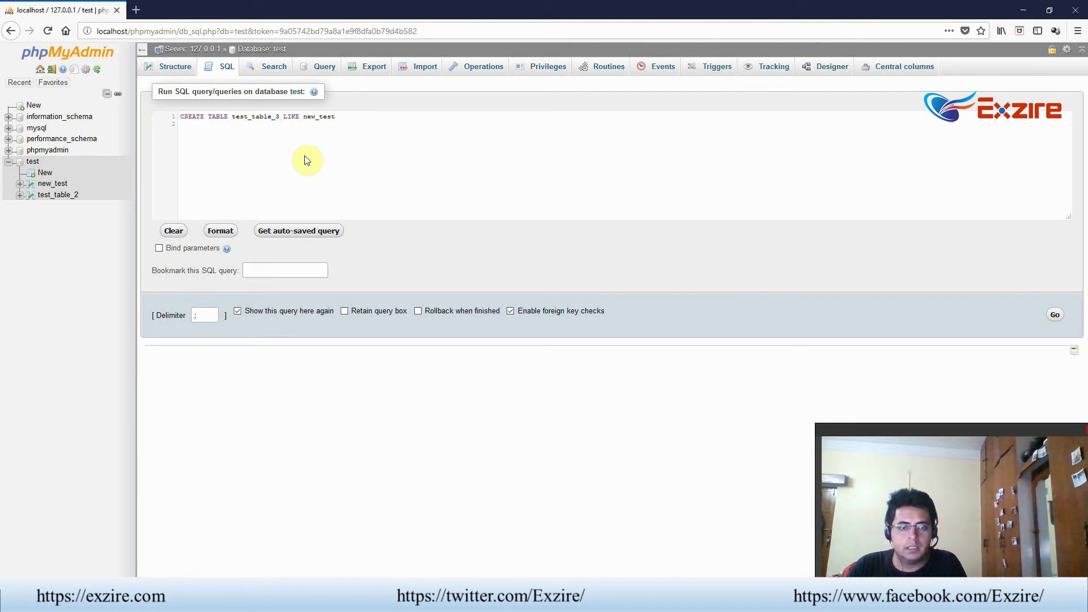
type("in")
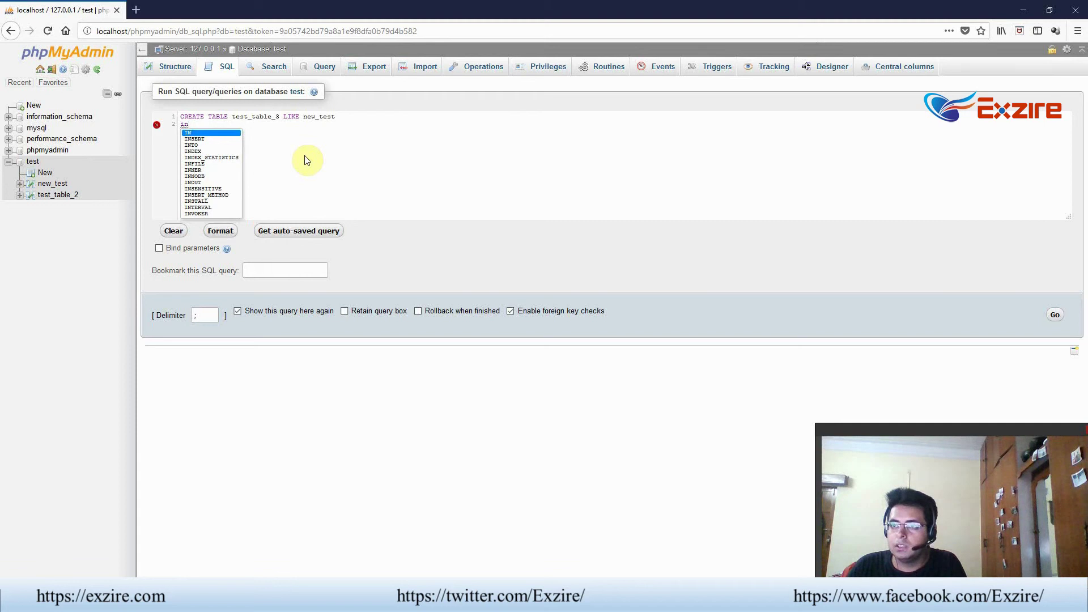
Add the line 'INSERT test_table_3 SELECT* FROM new_test' and select the whole query
key("Return")
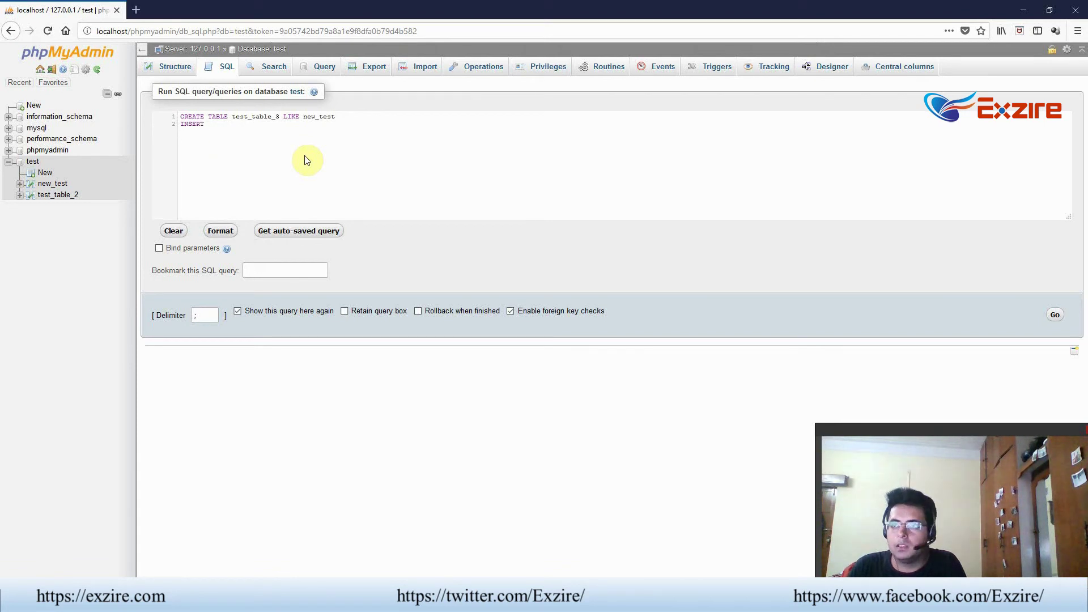
type(" test")
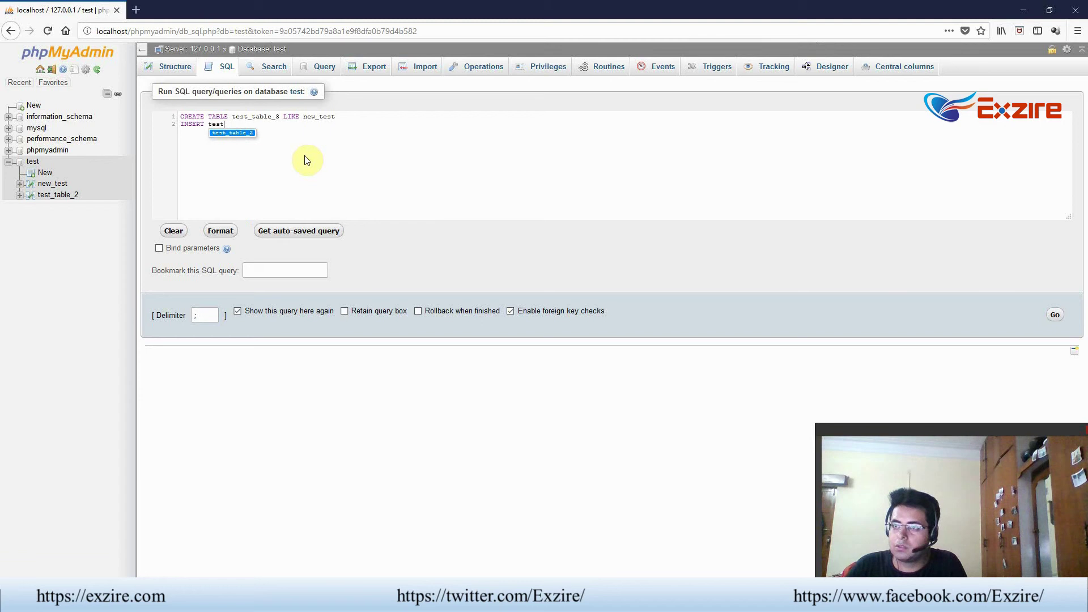
key("Return")
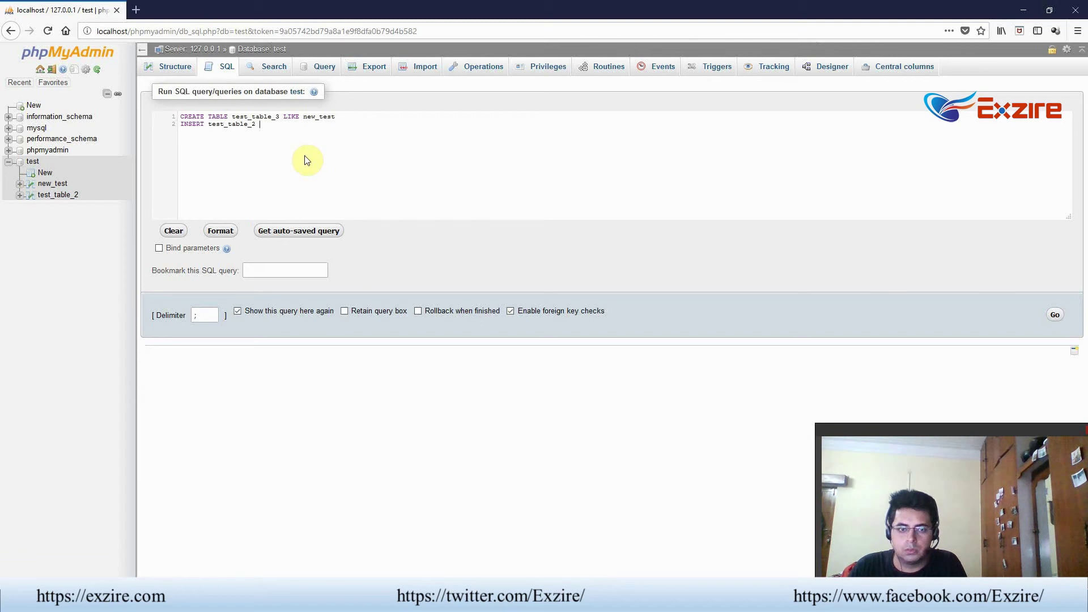
type("s")
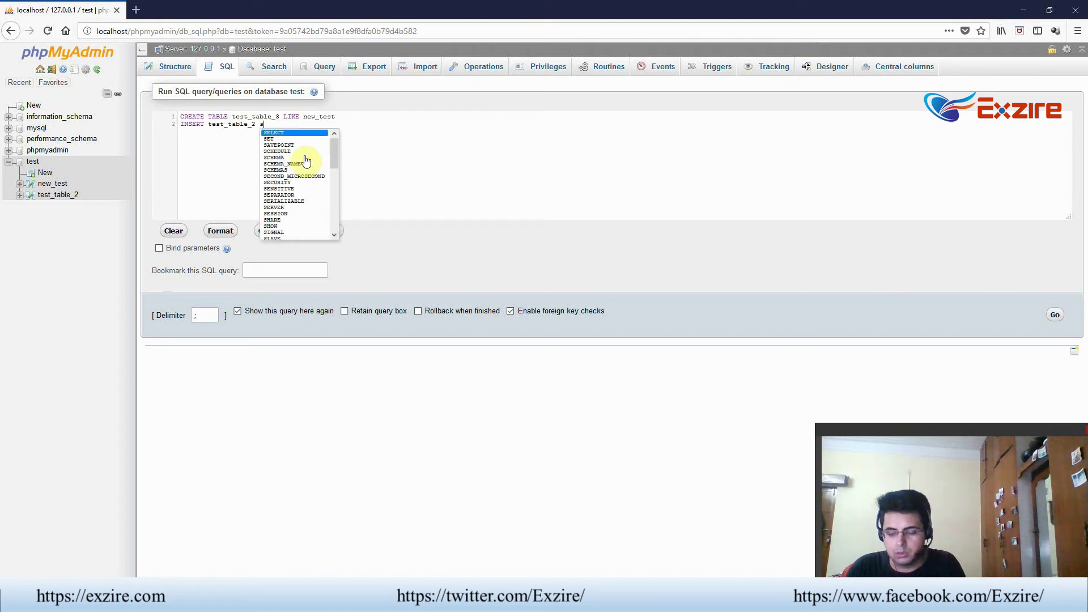
type("ele")
key("BackSpace")
key("BackSpace")
key("BackSpace")
key("BackSpace")
key("BackSpace")
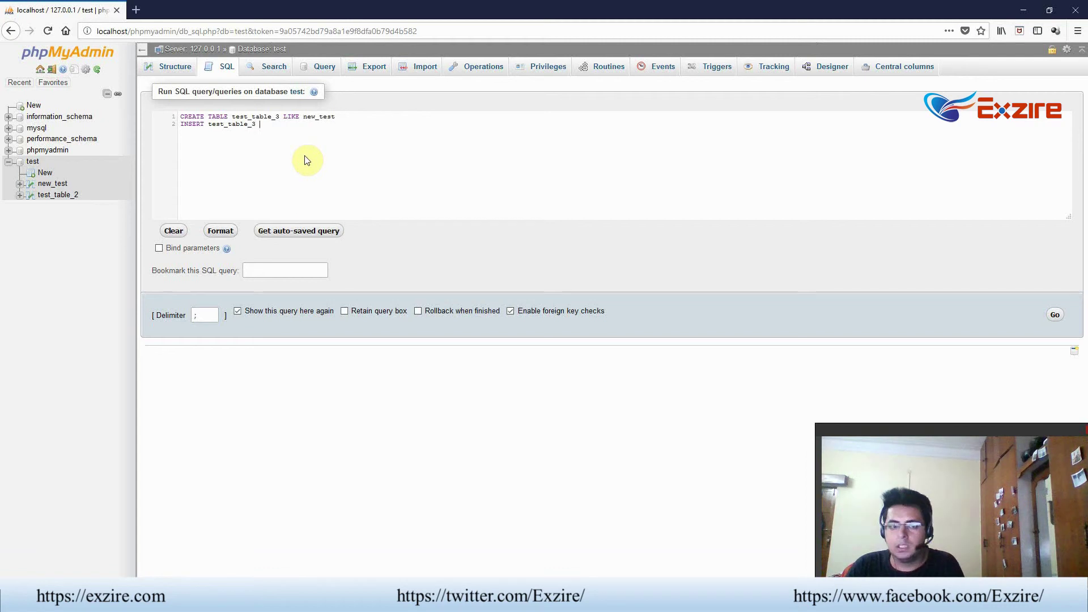
type("sele")
key("Return")
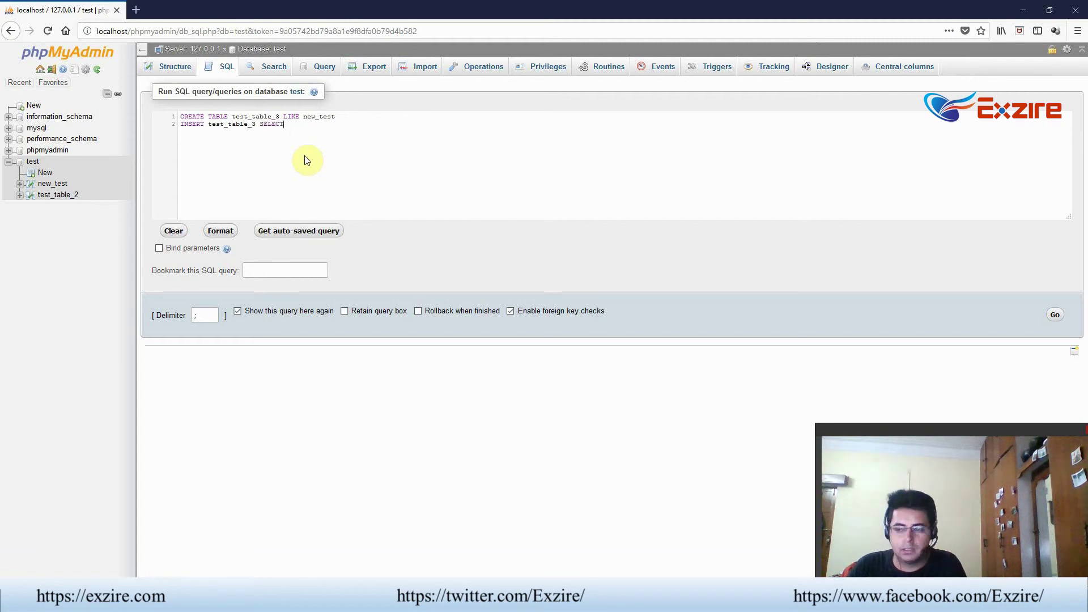
type("fro")
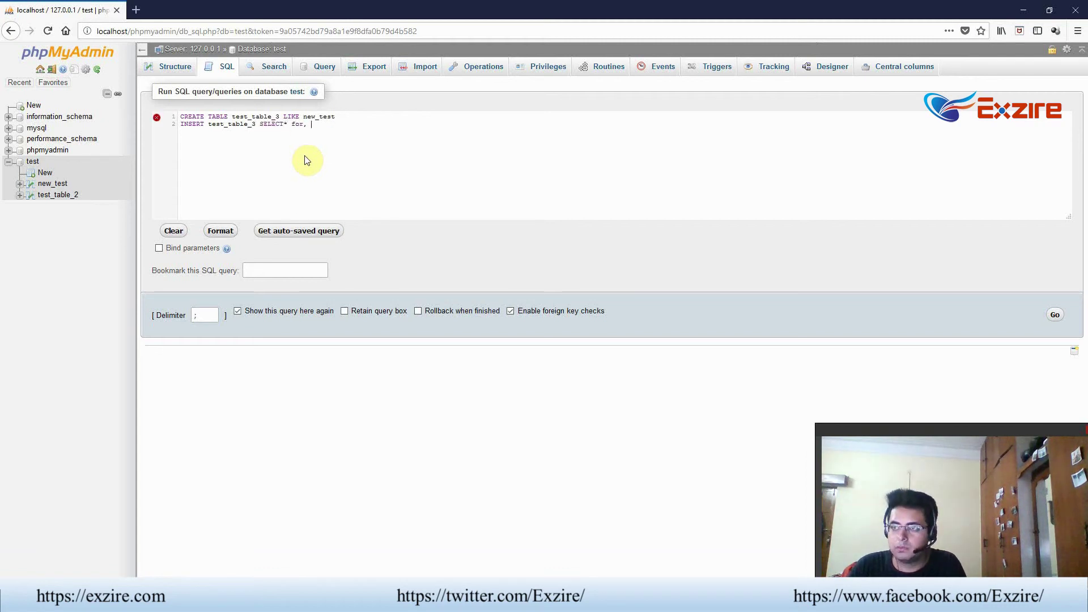
key("BackSpace")
key("BackSpace")
type("rom")
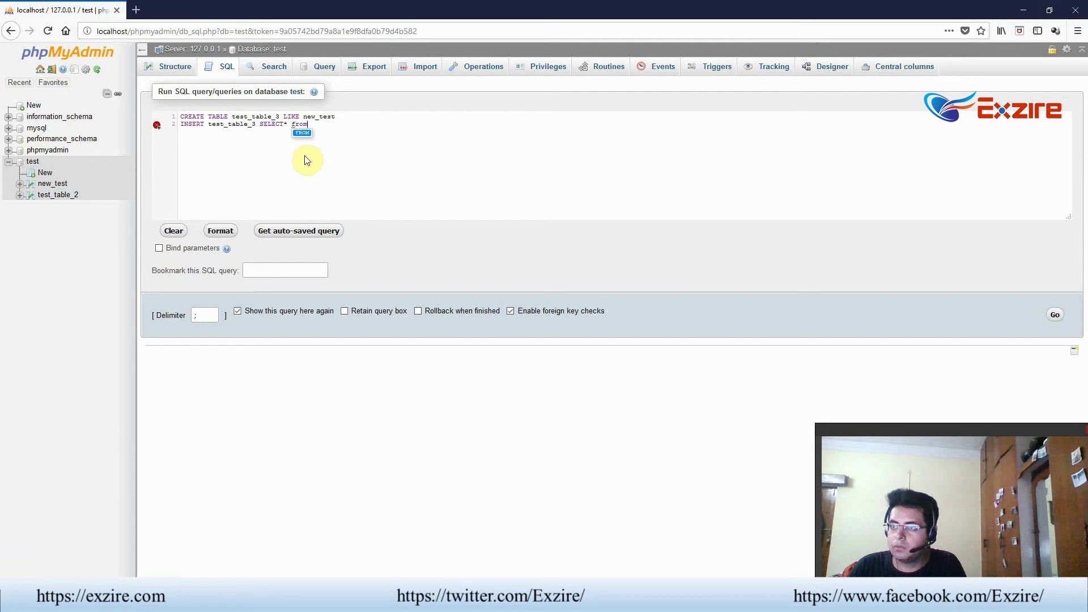
key("Return")
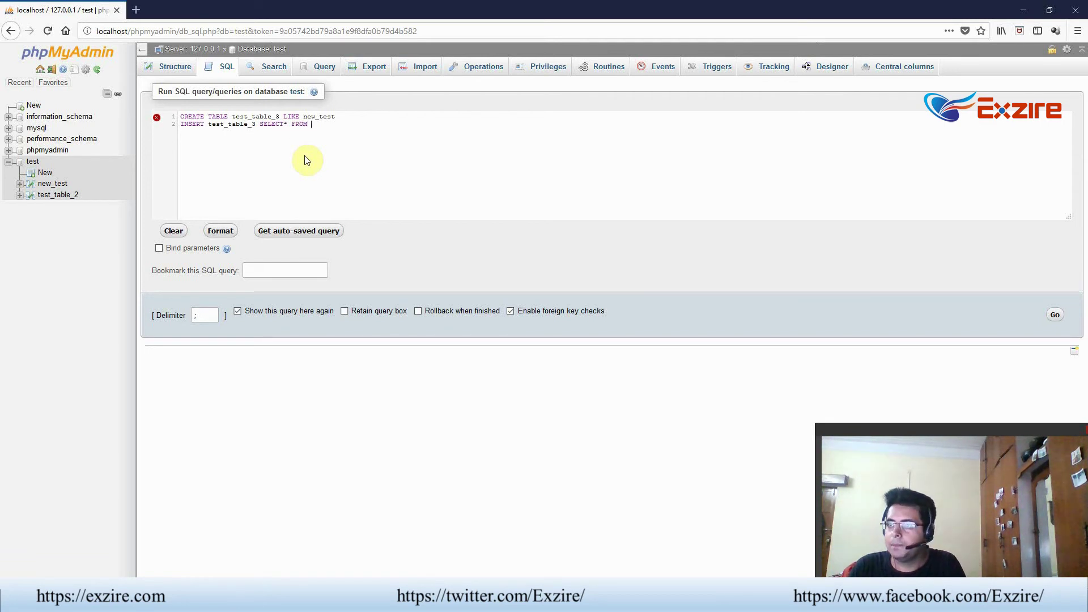
type("new_test")
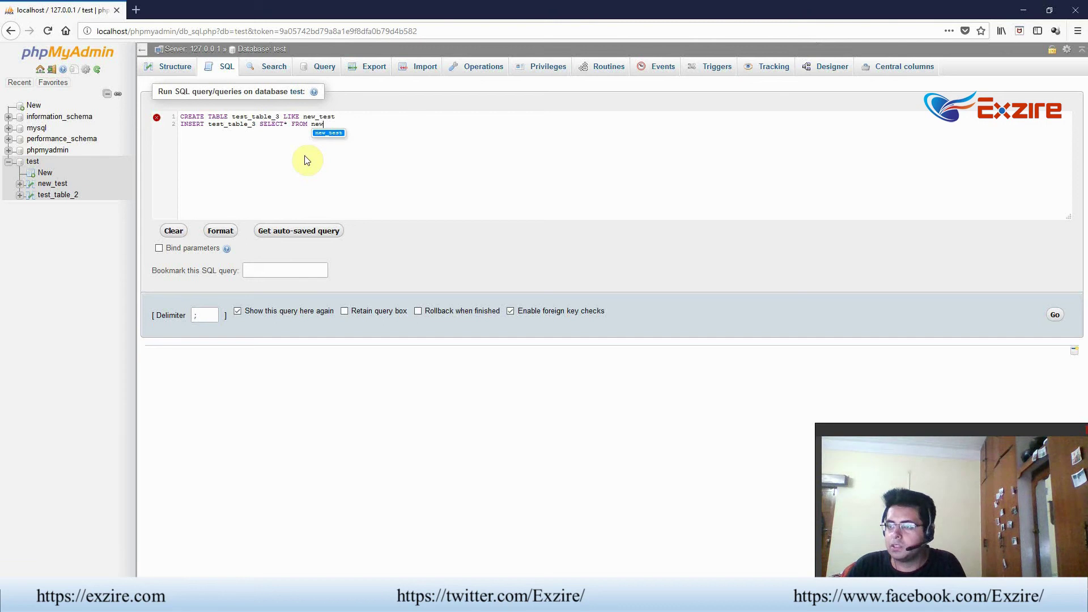
key("ctrl+a")
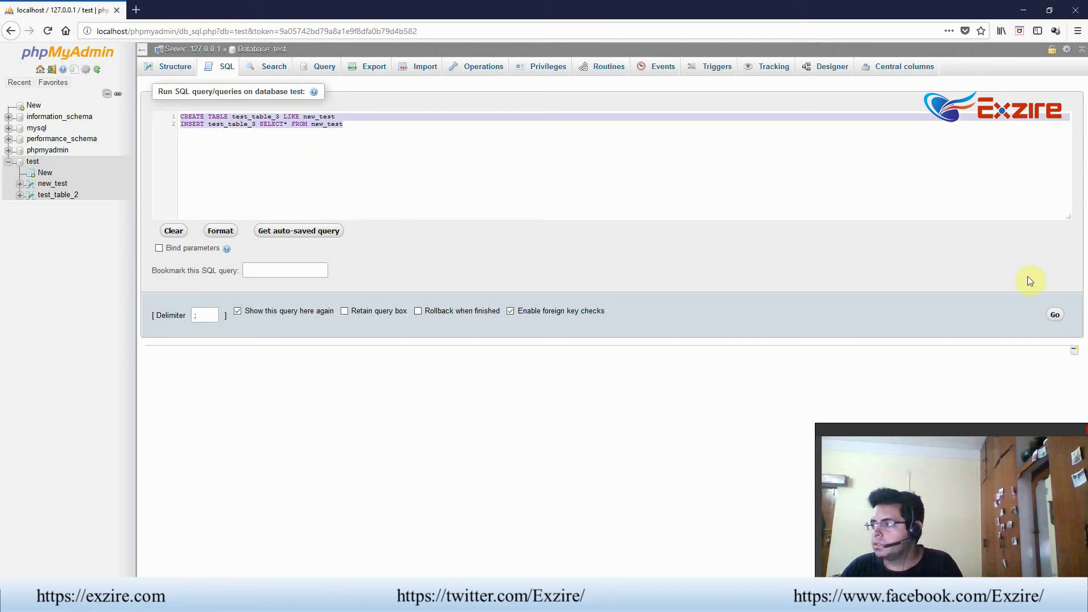
Run the two-statement copy query, fix the SELECT spacing and rerun it
left_click(1053, 313)
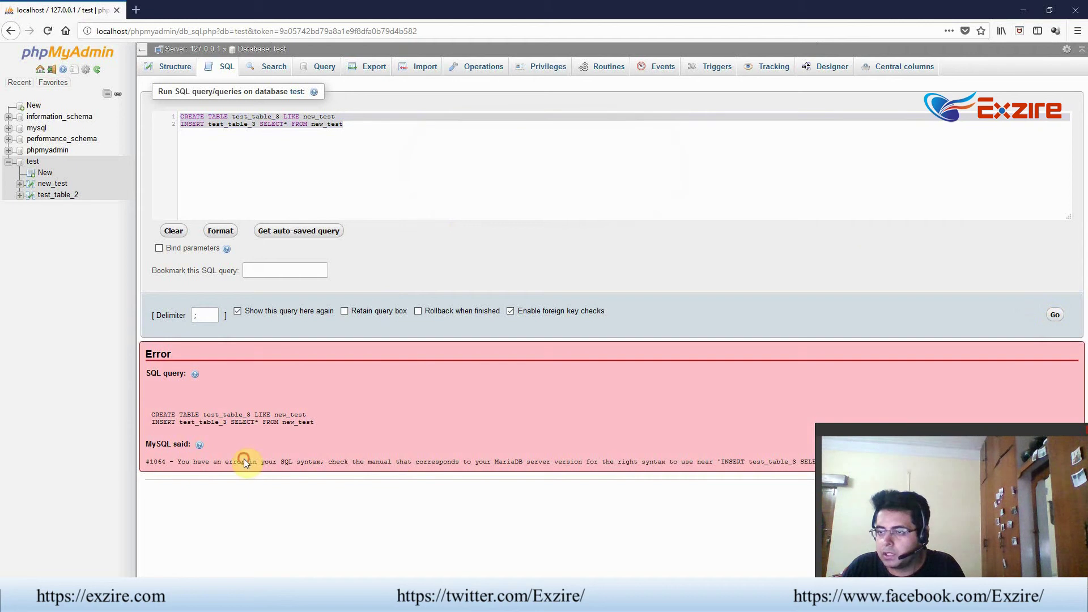
left_click_drag(243, 459, 408, 486)
left_click(381, 364)
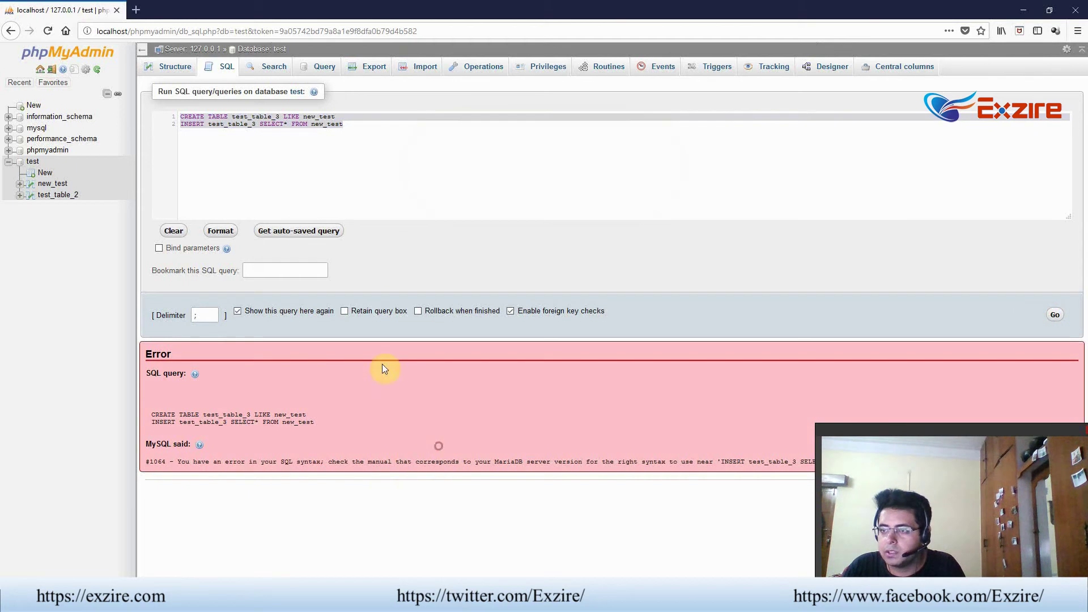
left_click(285, 124)
left_click(1053, 315)
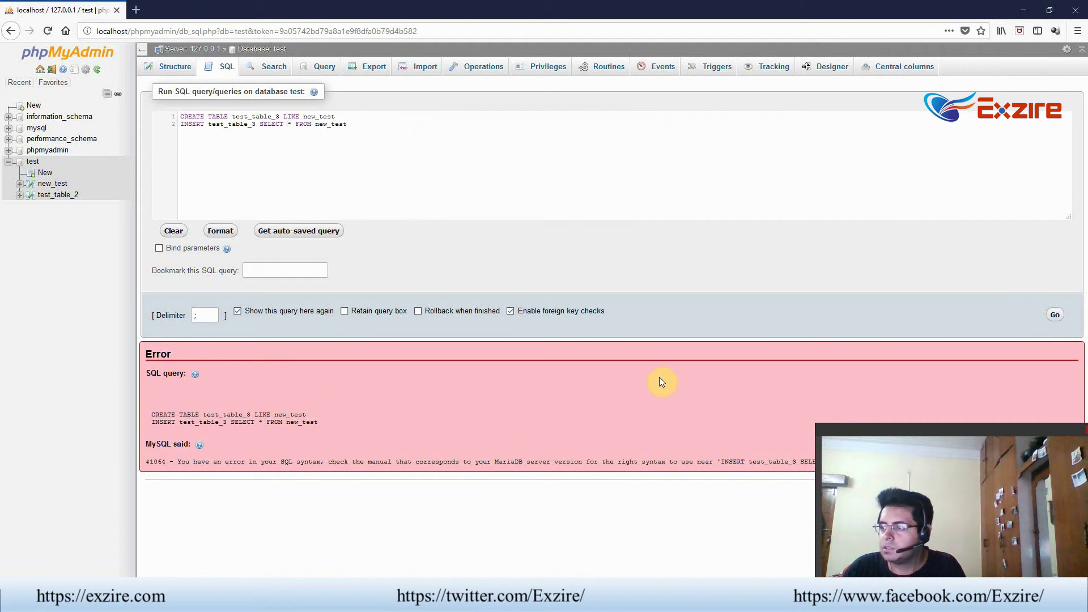
Zoom out to read the #1064 syntax error, then return to the test database's tables
key("ctrl+minus")
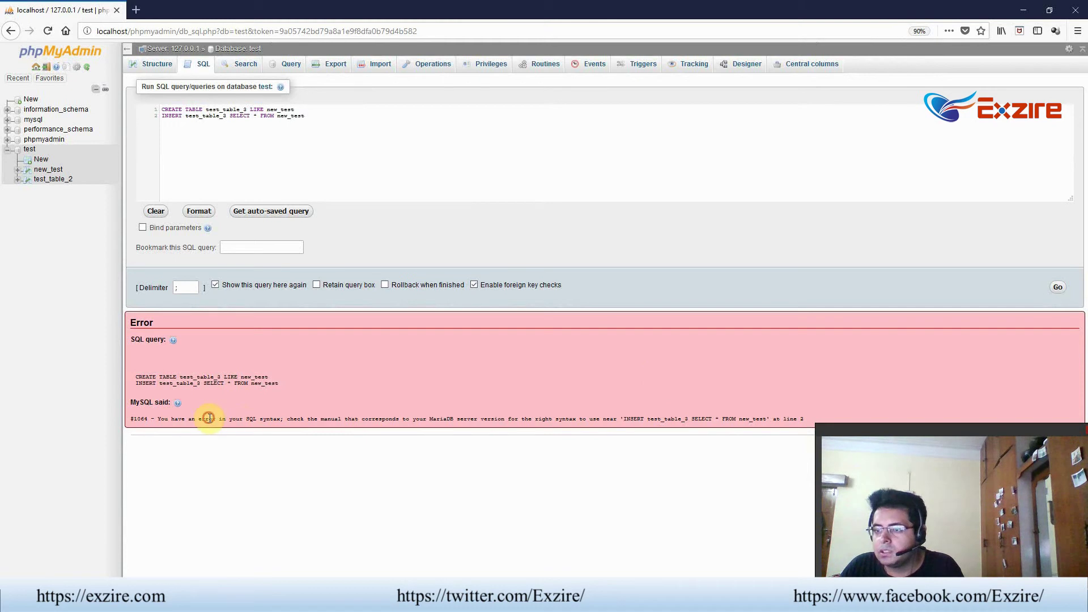
left_click_drag(208, 419, 392, 418)
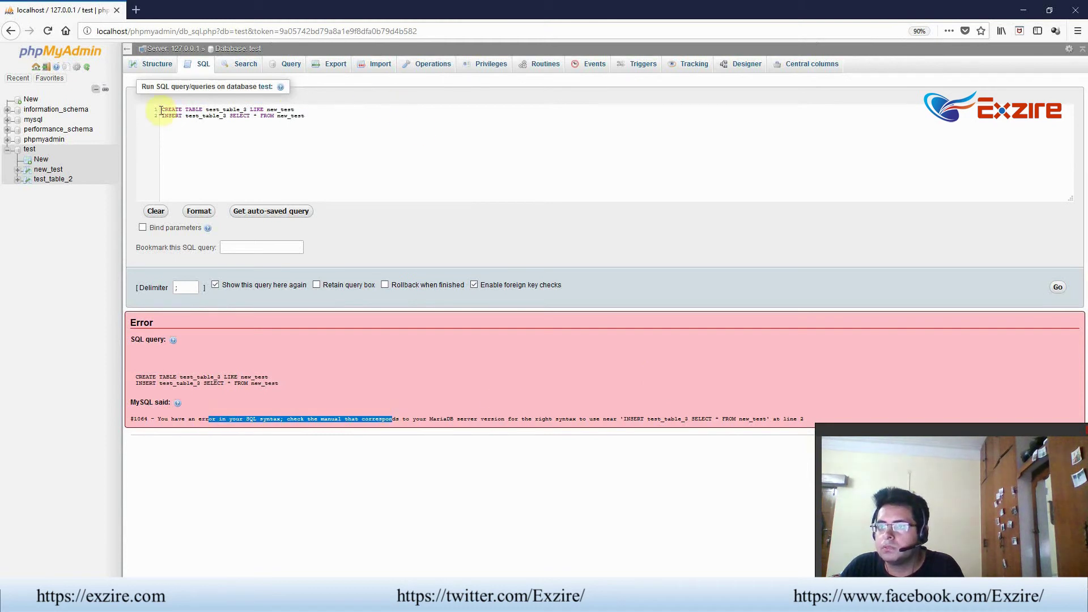
left_click(180, 112)
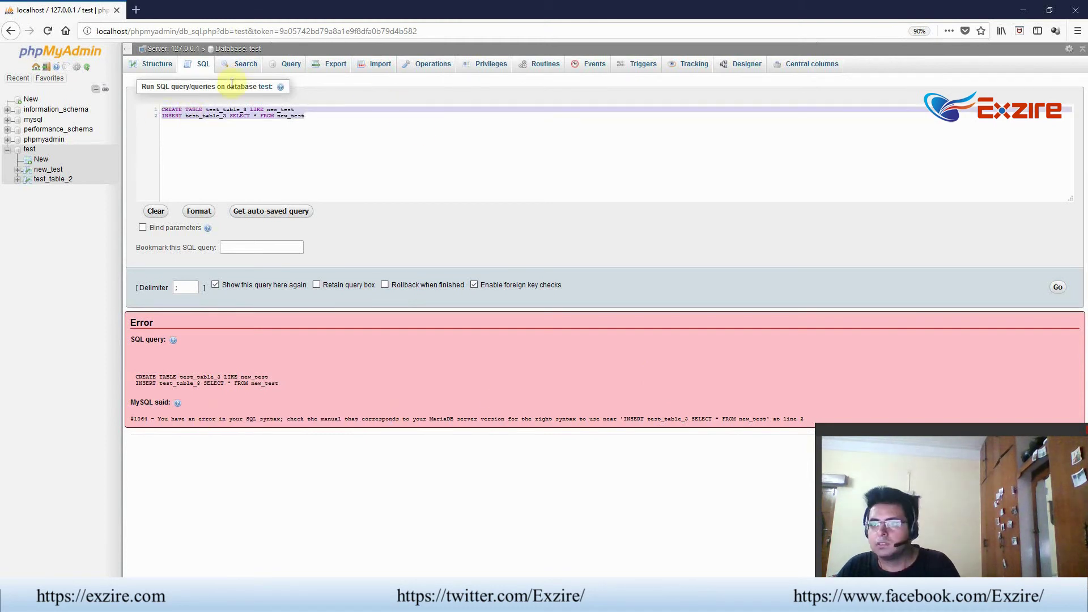
left_click(232, 49)
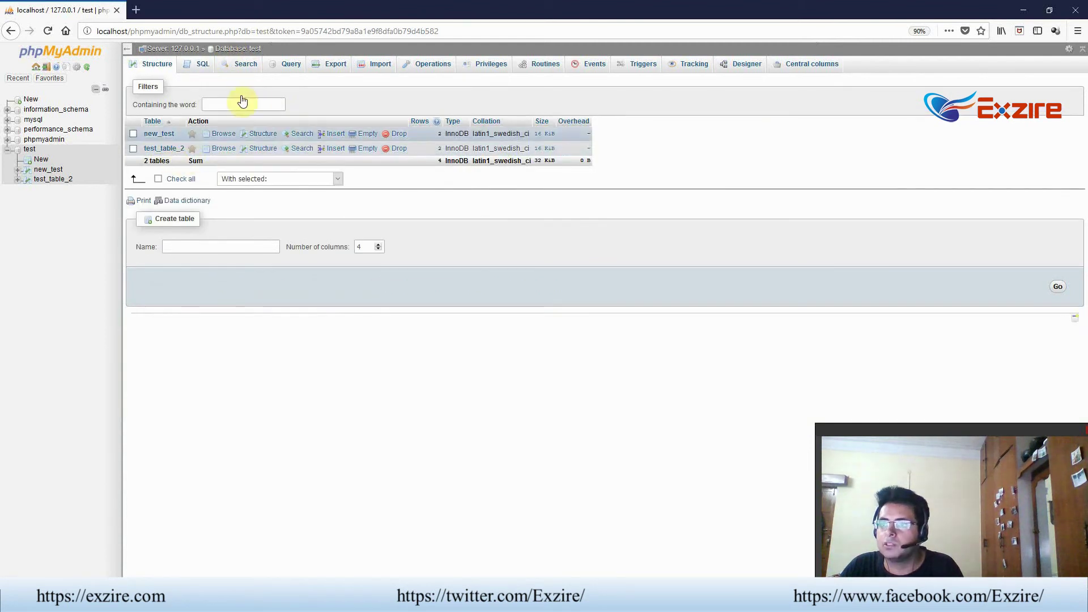
Restore the two-line test_table_3 query, ending 'LIKE new_test' with a semicolon
left_click(205, 72)
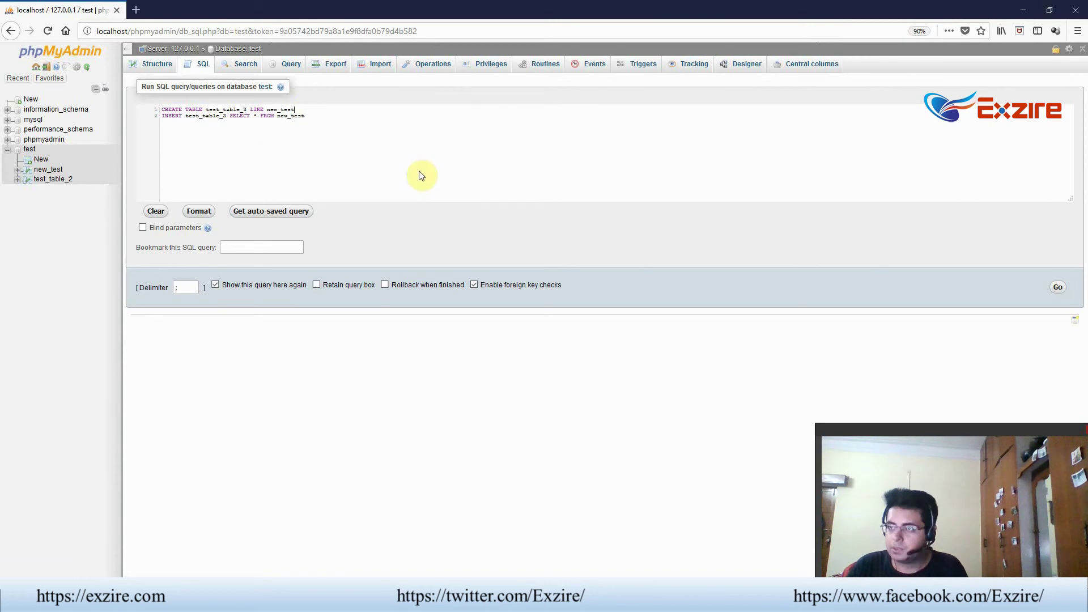
Execute both corrected statements, creating test_table_3 and inserting its 2 rows
key("ctrl+a")
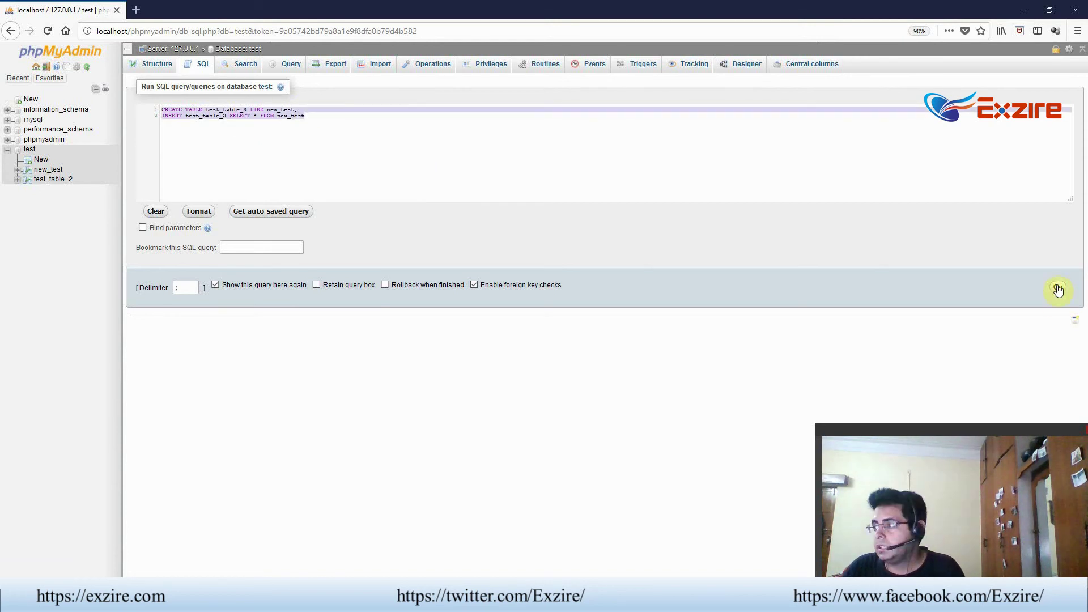
left_click(1054, 290)
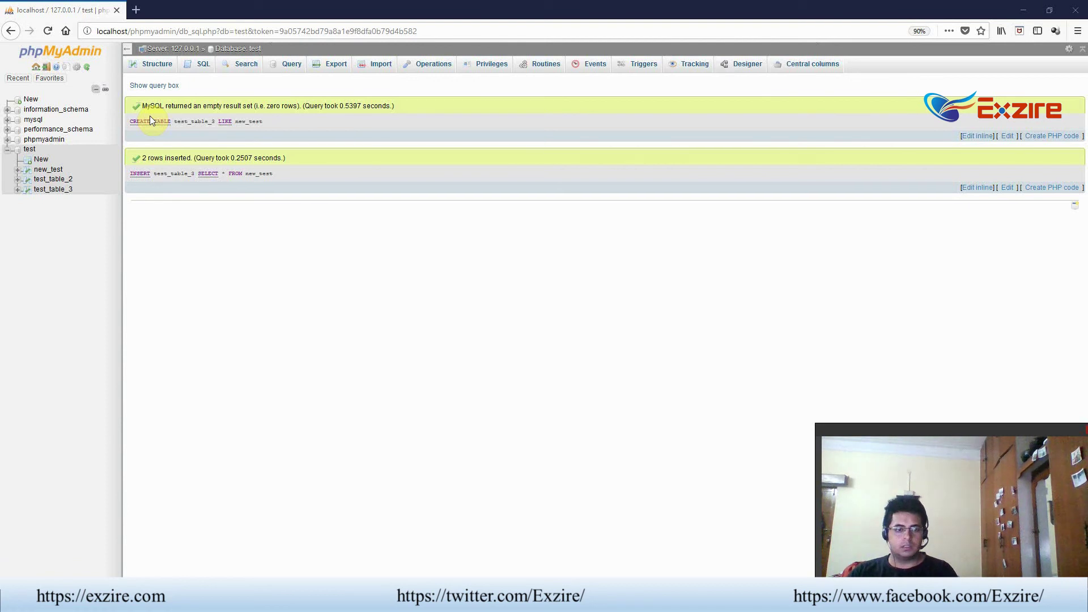
View test_table_3's structure: id, name and a PRIMARY index on id
left_click(162, 86)
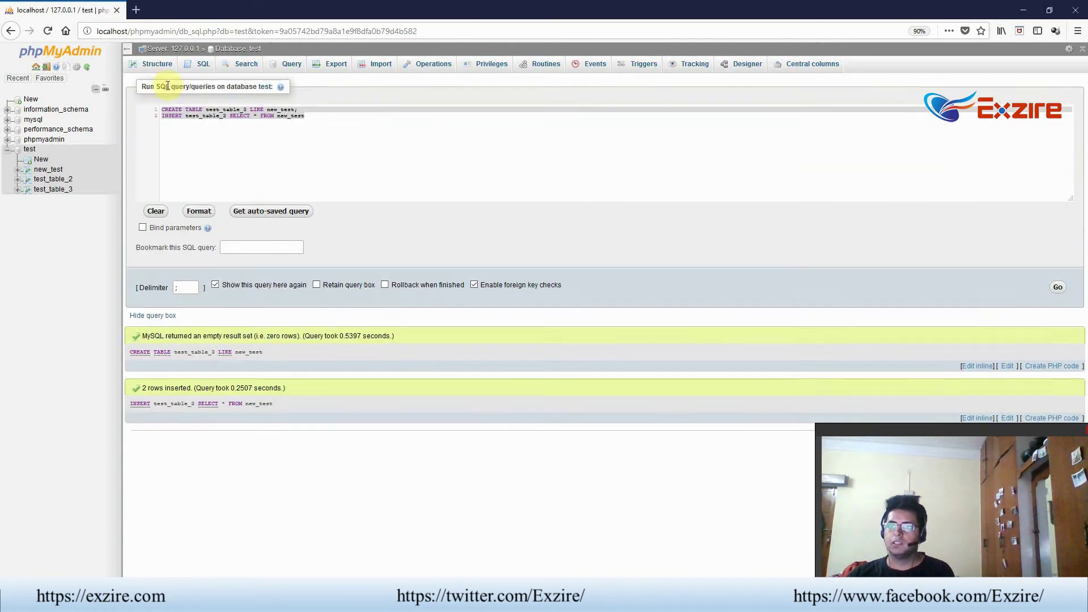
left_click(300, 111)
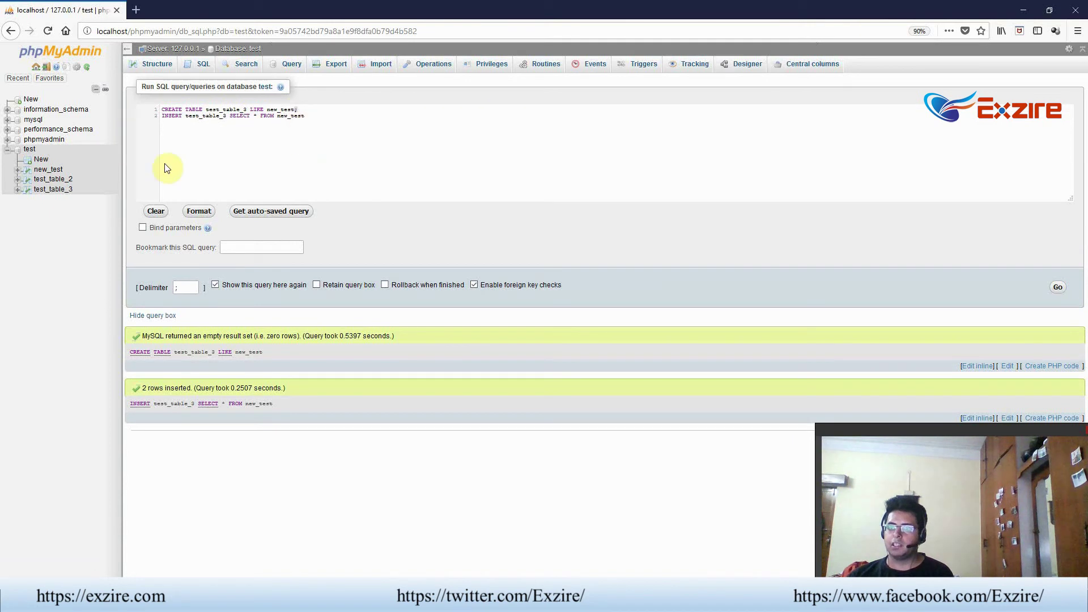
left_click(225, 48)
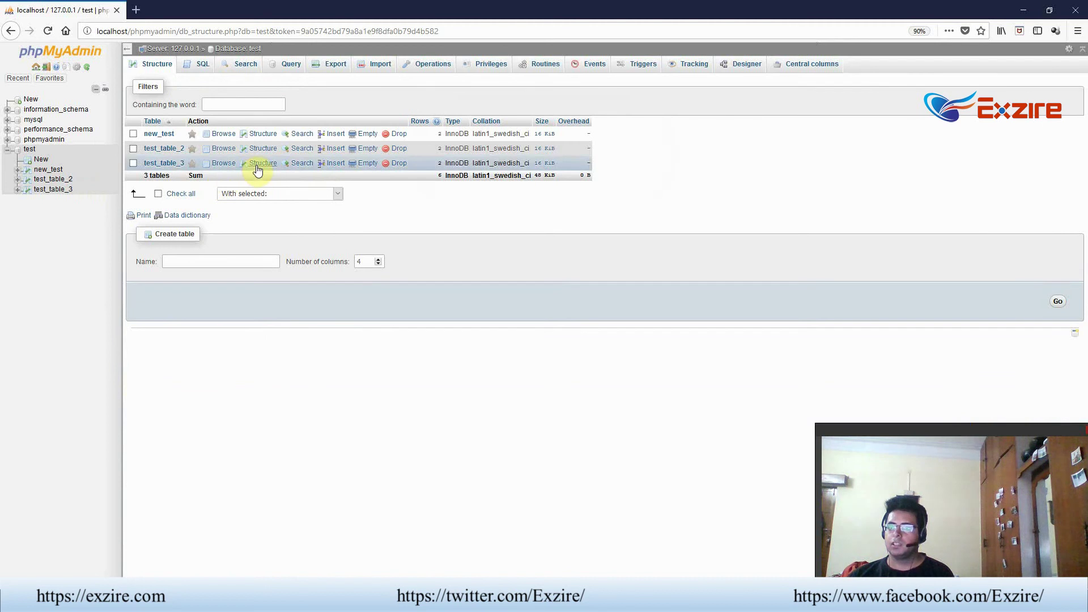
left_click(255, 166)
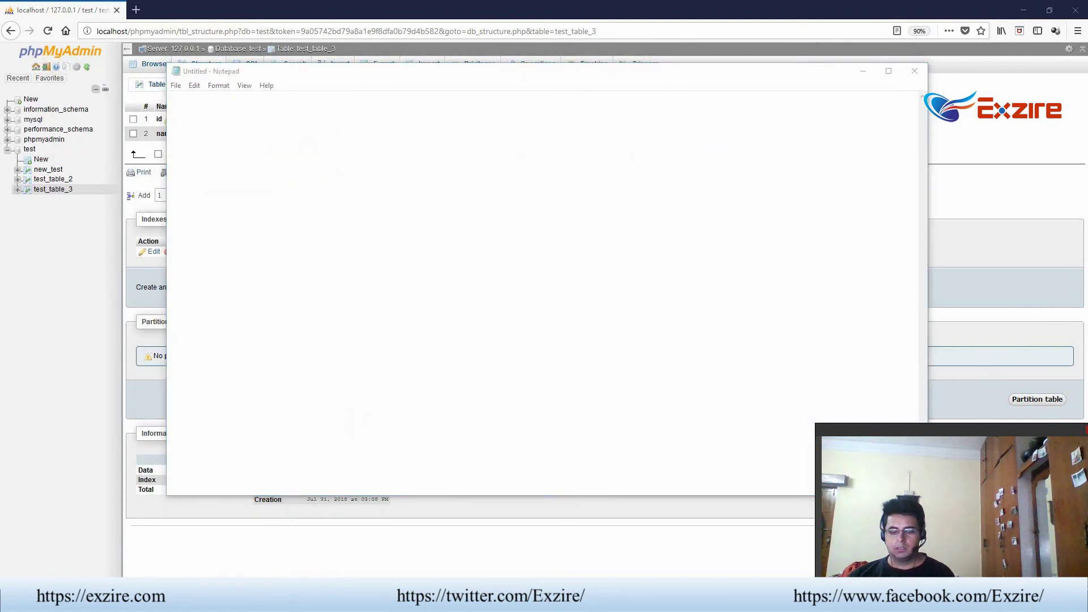
Paste the LIKE/INSERT queries and the CREATE TABLE AS SELECT query into the note
left_click(352, 170)
type("CREATE TABLE newtable LIKE oldtable; INSERT newtable SELECT * FROM oldtable;")
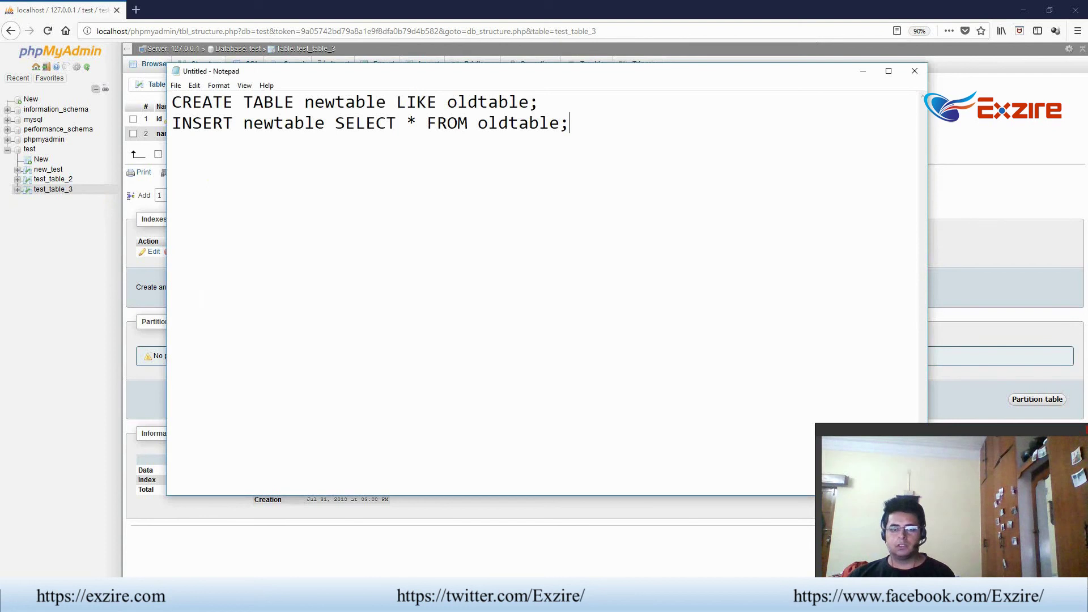
left_click(602, 272)
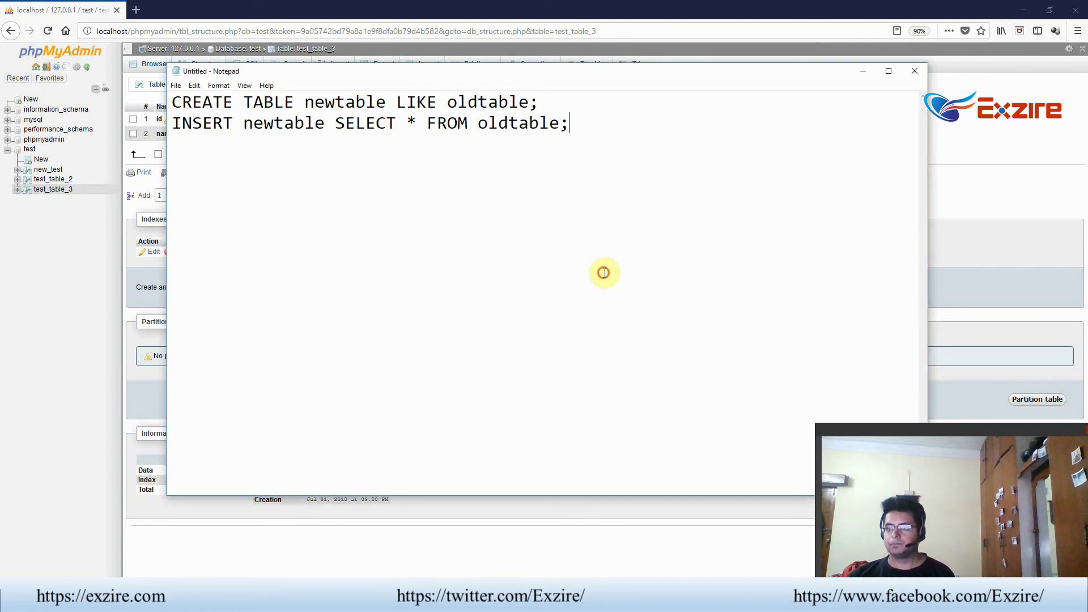
key("Return")
key("Return")
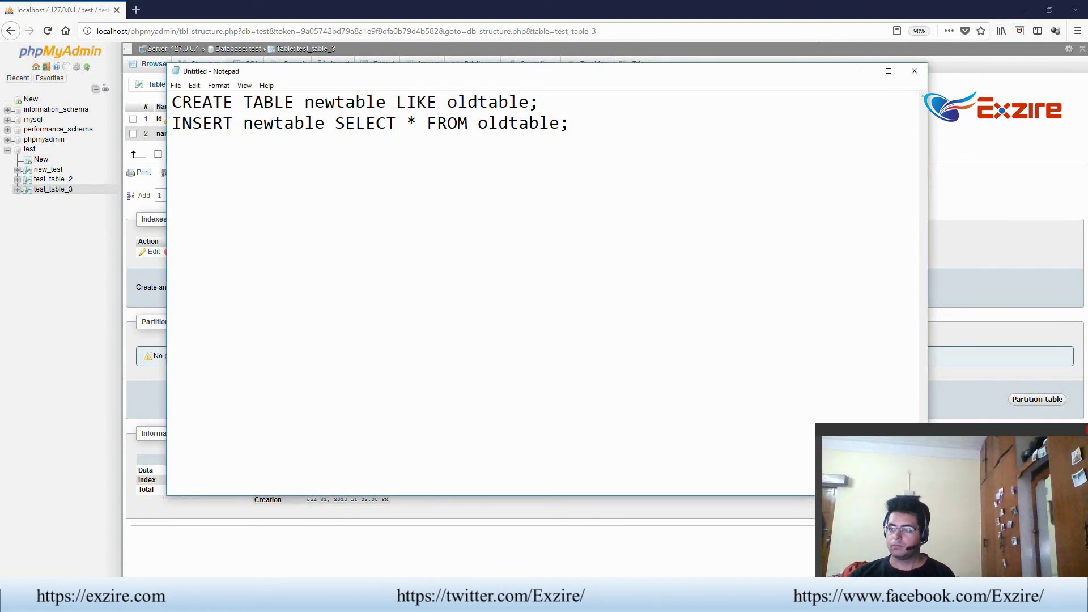
type("CREATE TABLE tbl_new AS SELECT * FROM tbl_old;")
key("ctrl+Home")
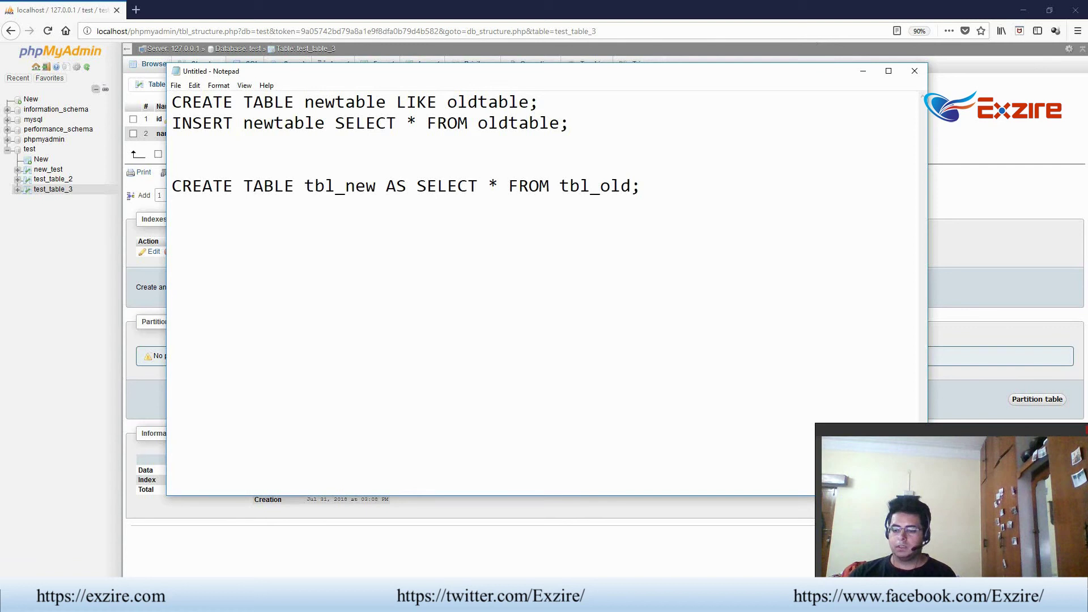
Add headings 'To copy with indexes and triggers' and 'To copy just structure and data'
key("Return")
key("Return")
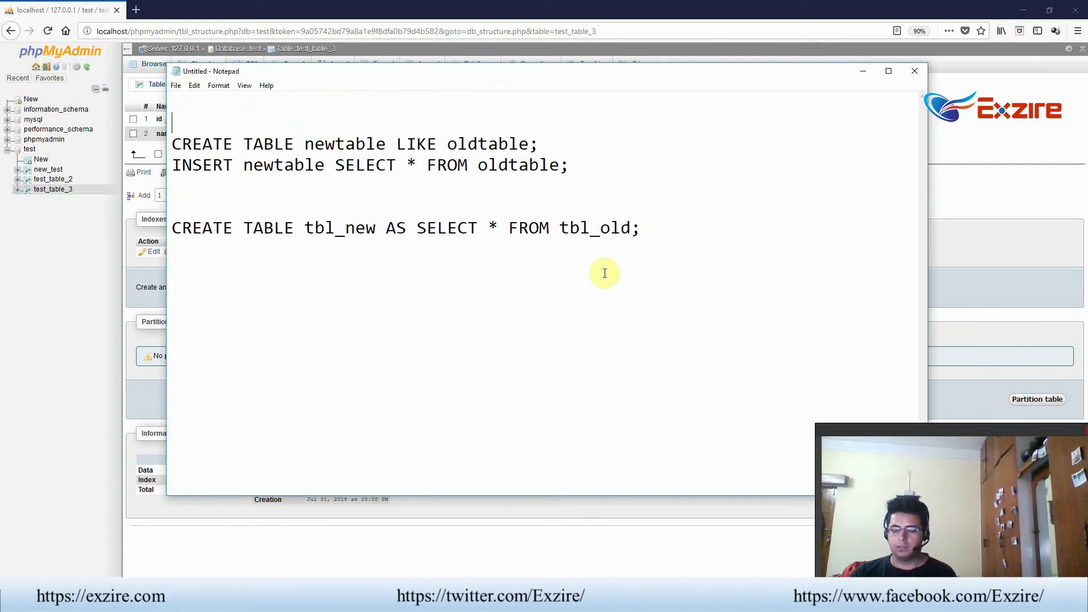
type("T")
key("BackSpace")
key("Up")
type("To ")
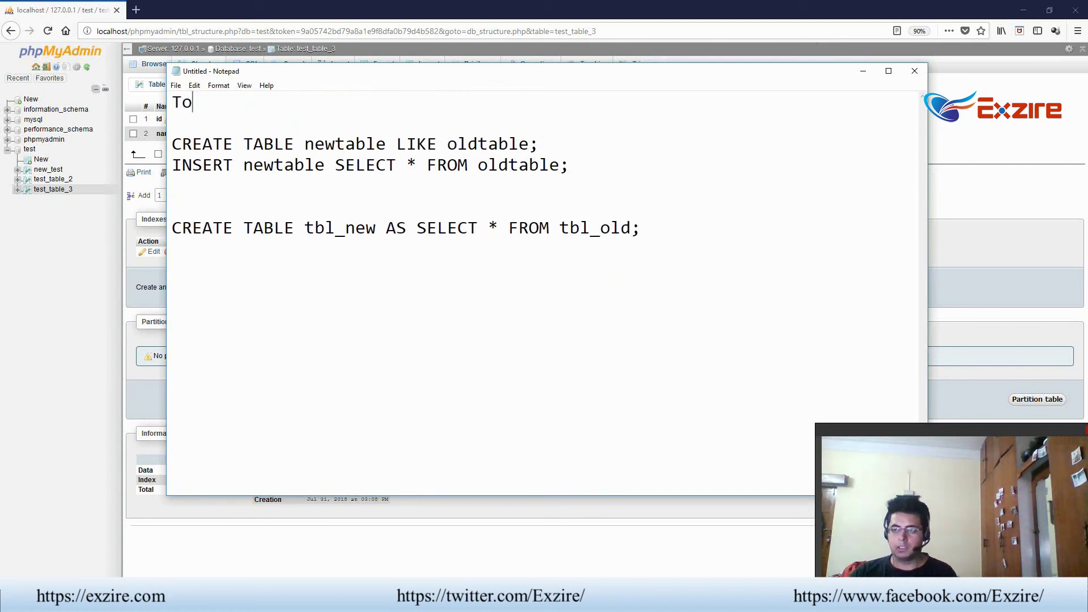
type("copy ")
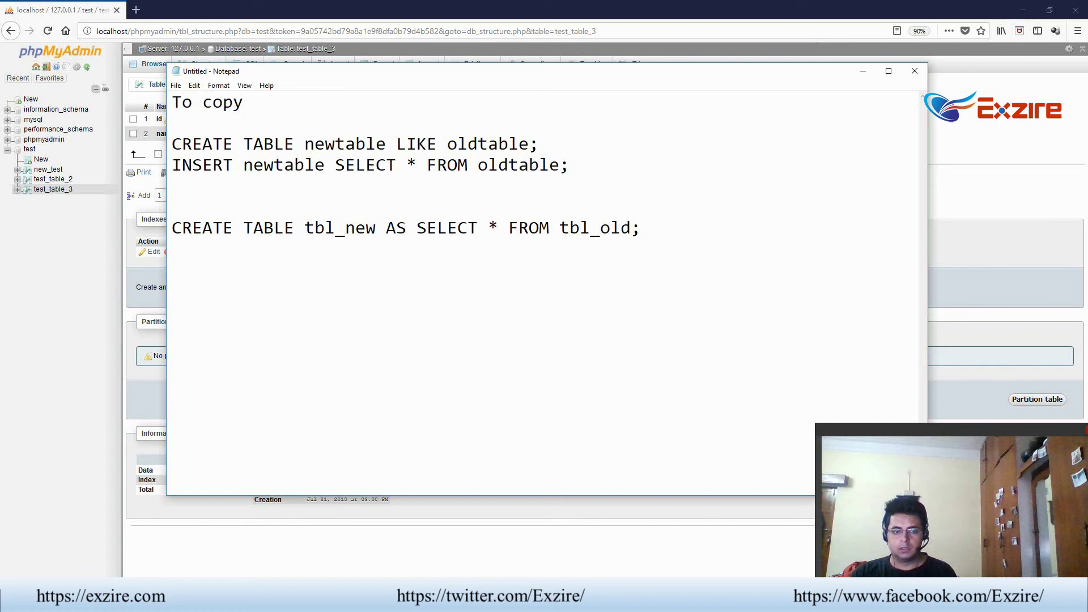
type("with ")
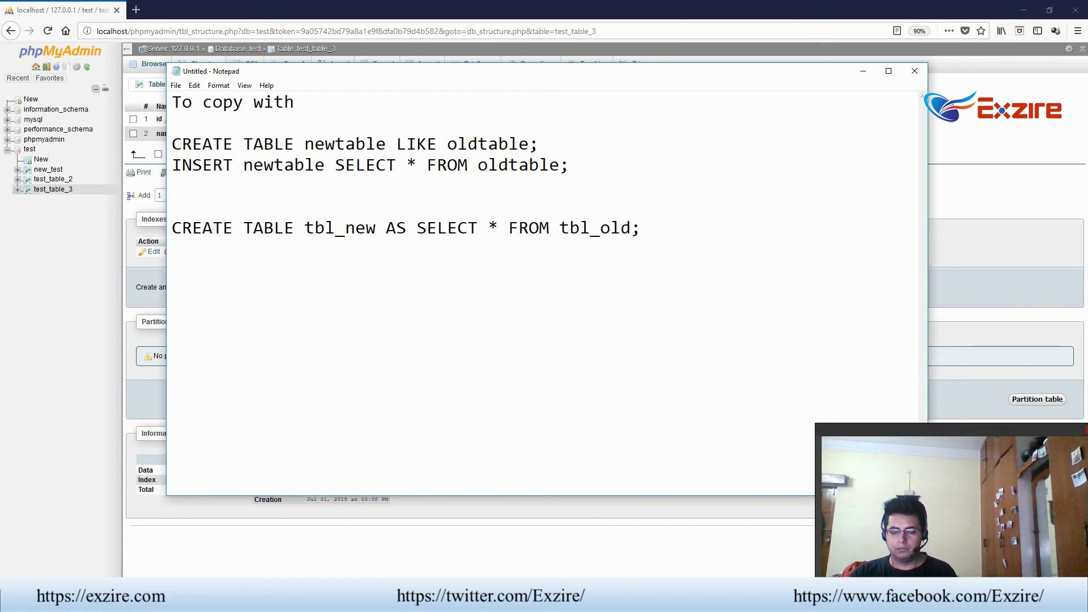
type("indexs")
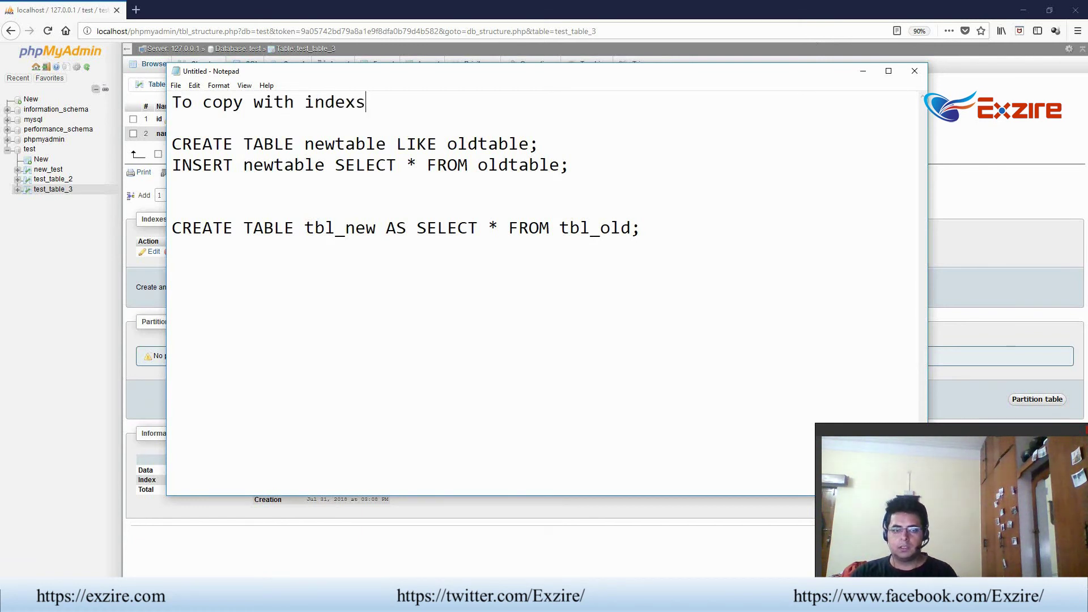
key("BackSpace")
type("w")
key("BackSpace")
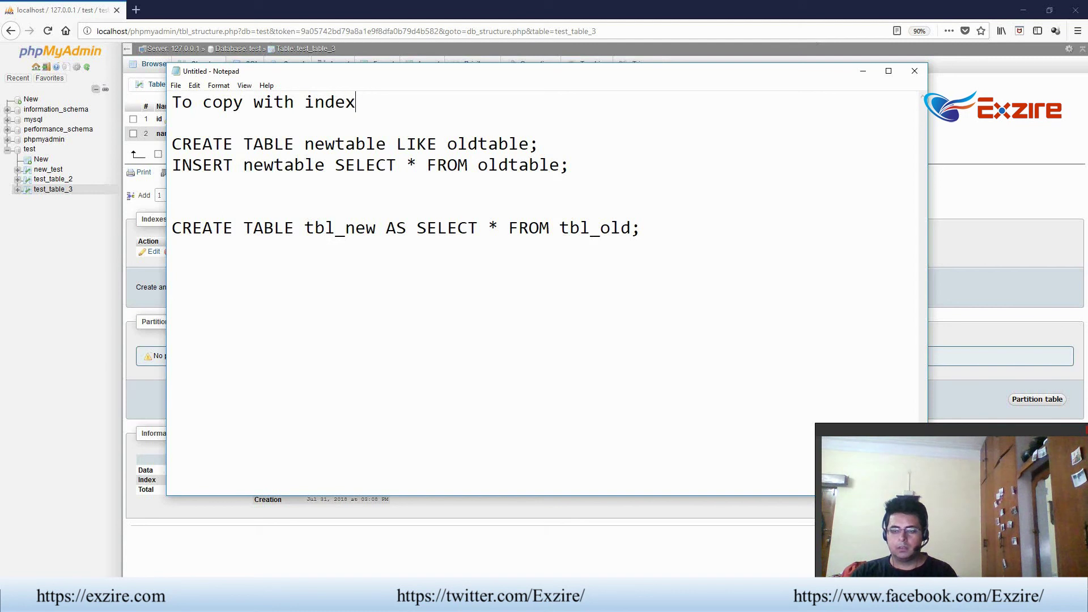
type("es and tr")
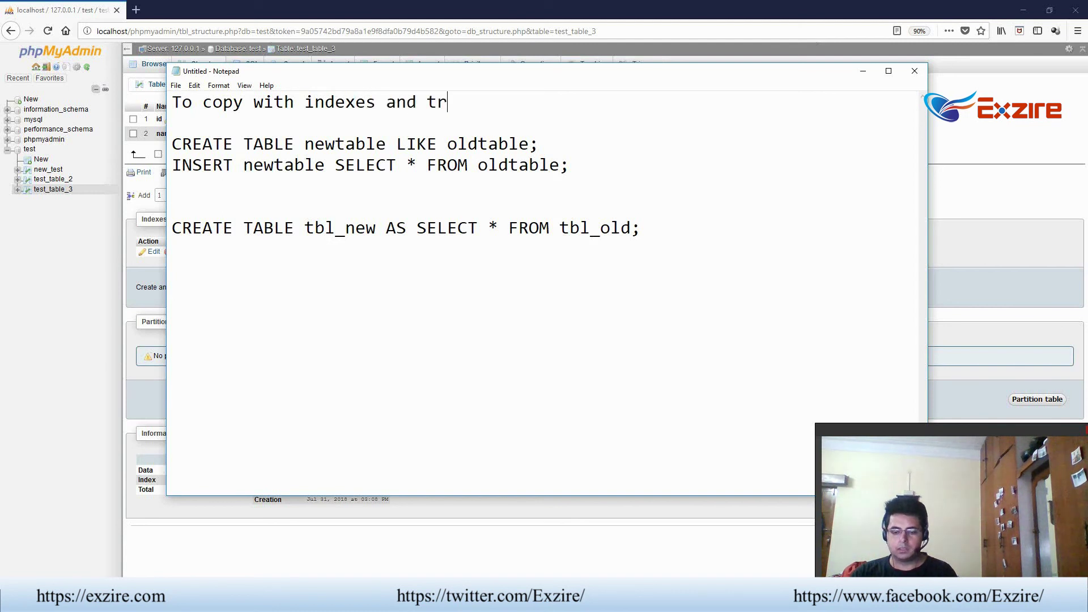
type("iggers")
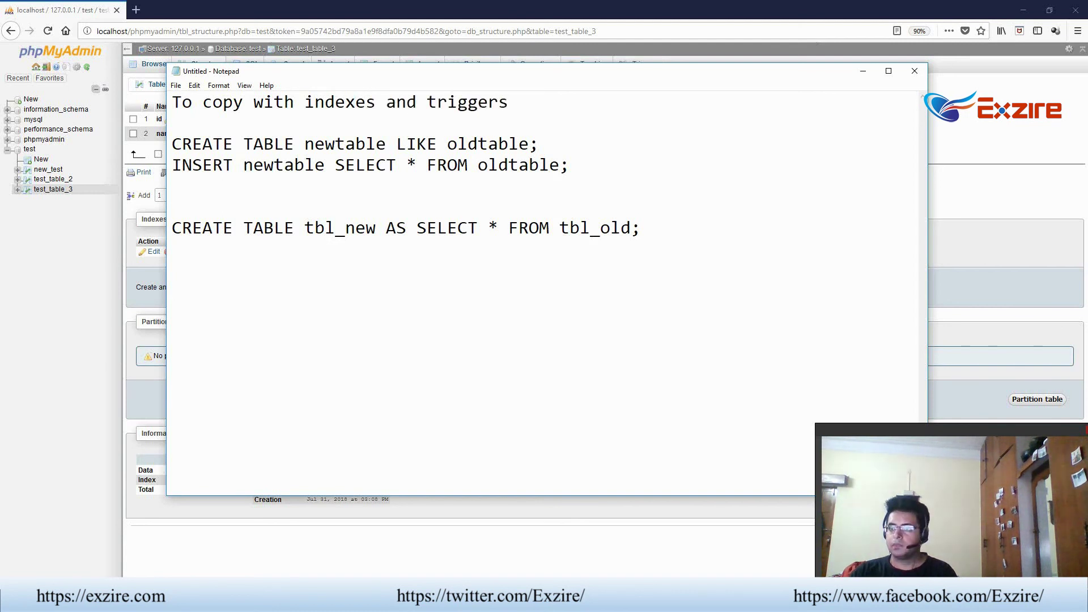
key("Down")
key("Down")
key("Down")
key("Return")
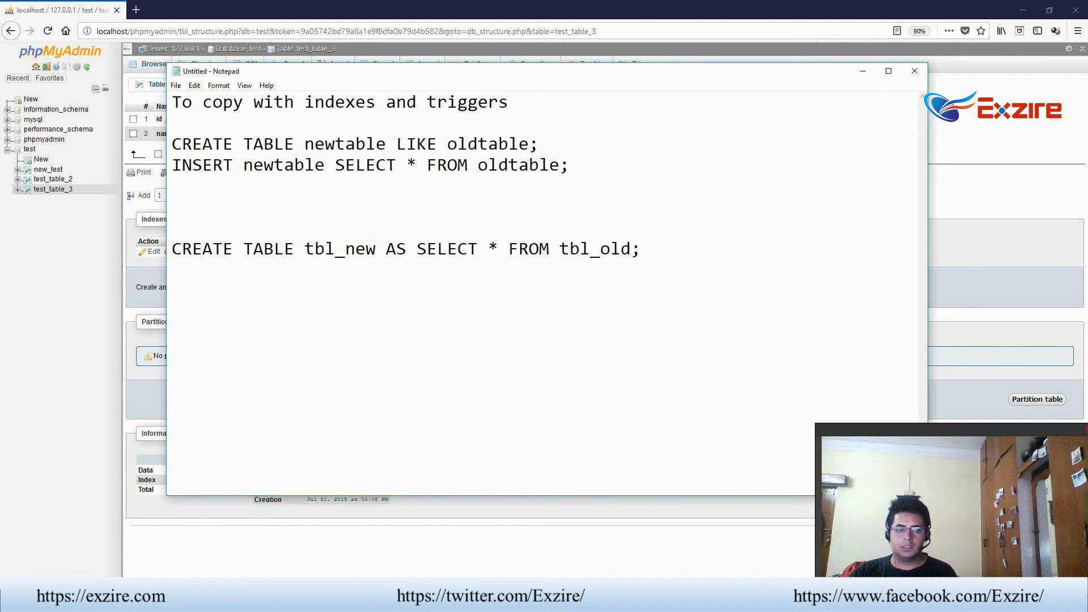
type("To co")
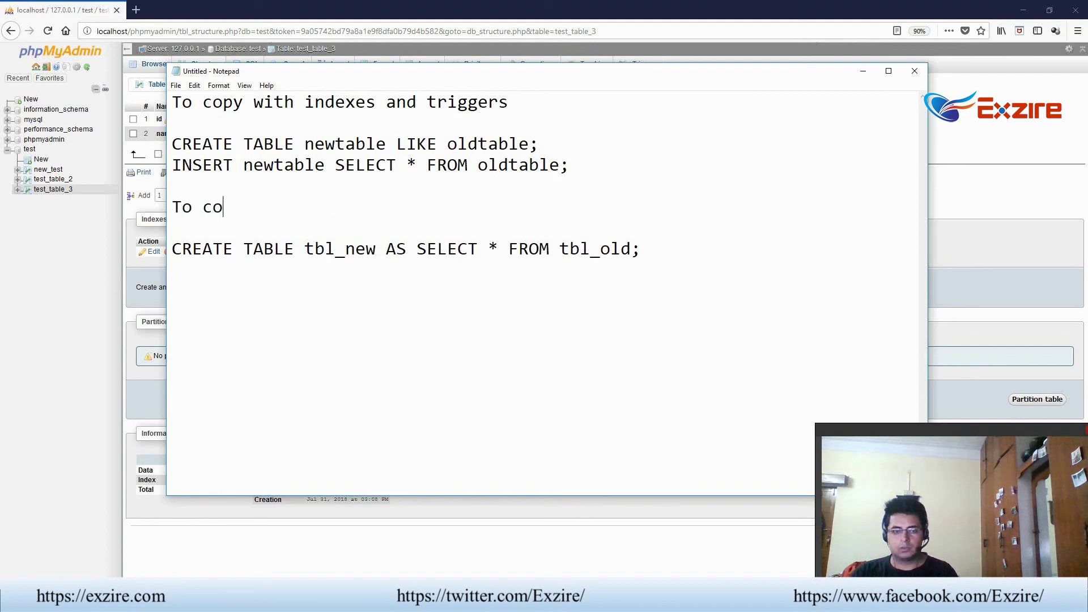
type("py j")
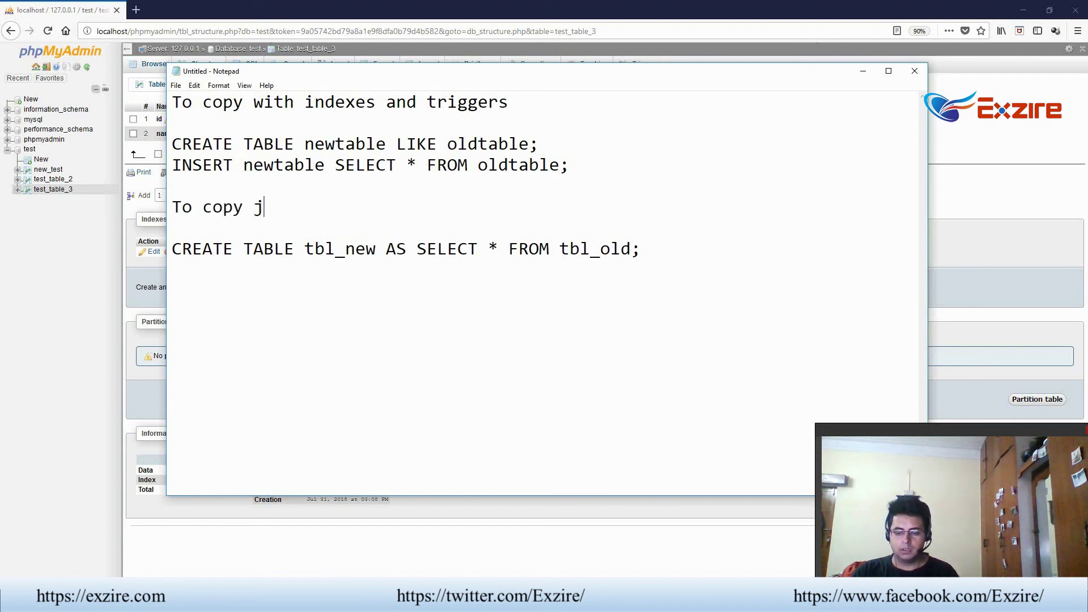
type("ust st")
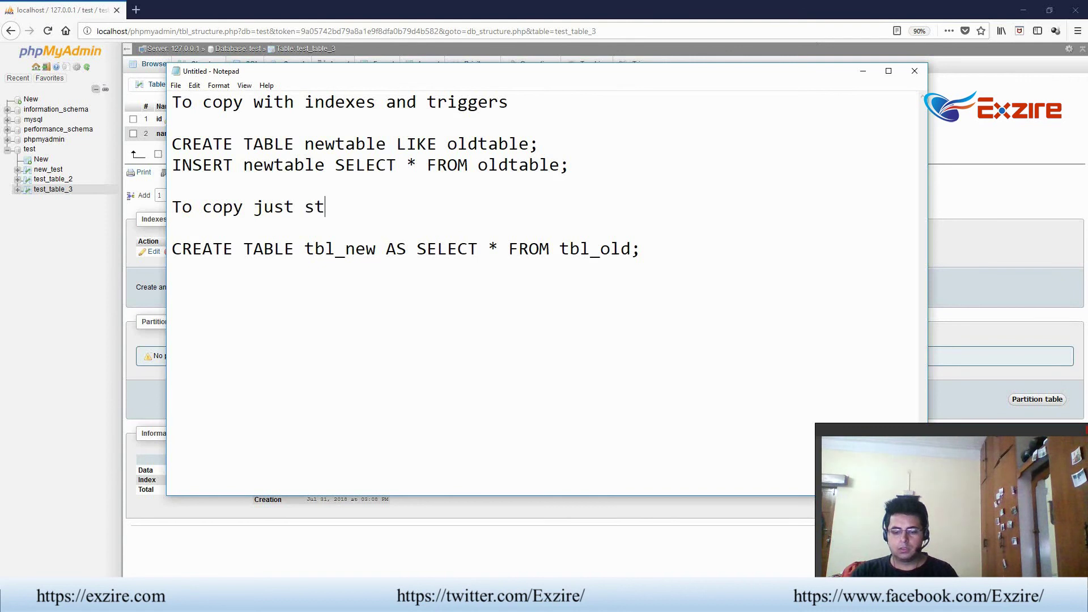
type("ructur")
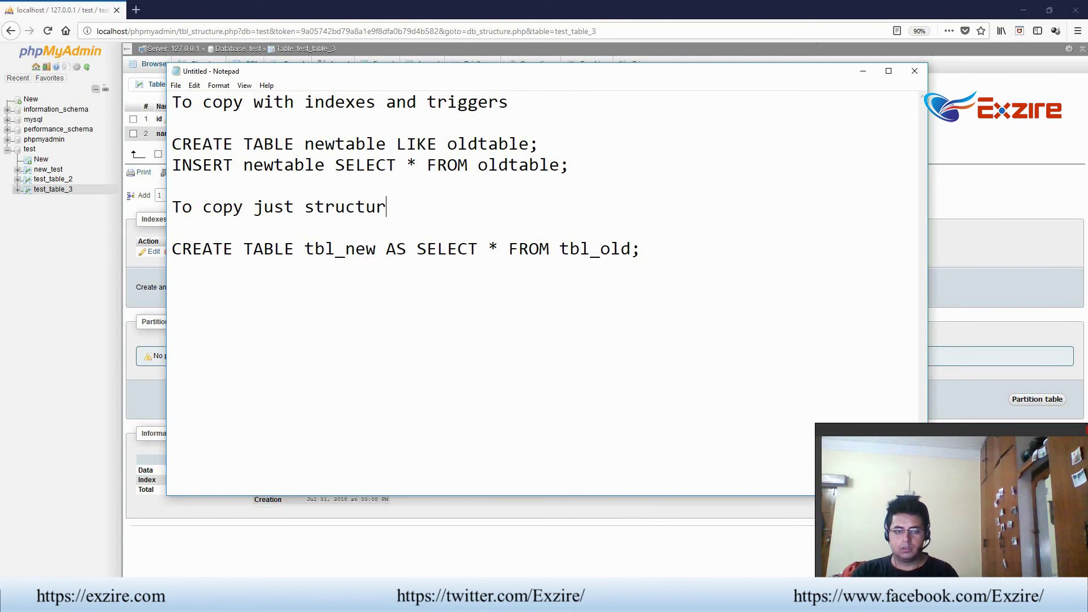
type("e")
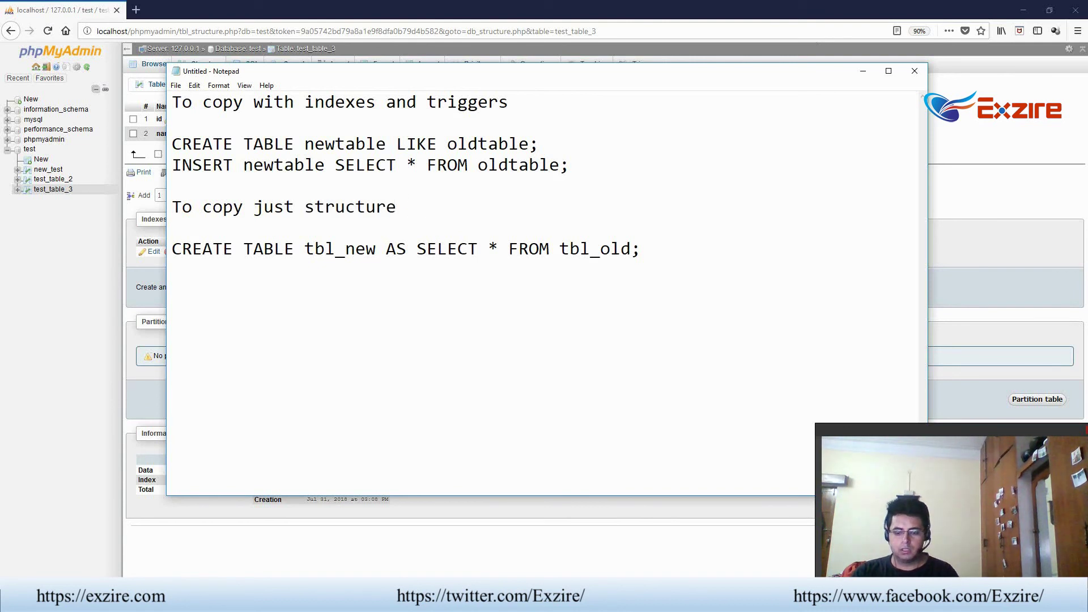
type(" and data")
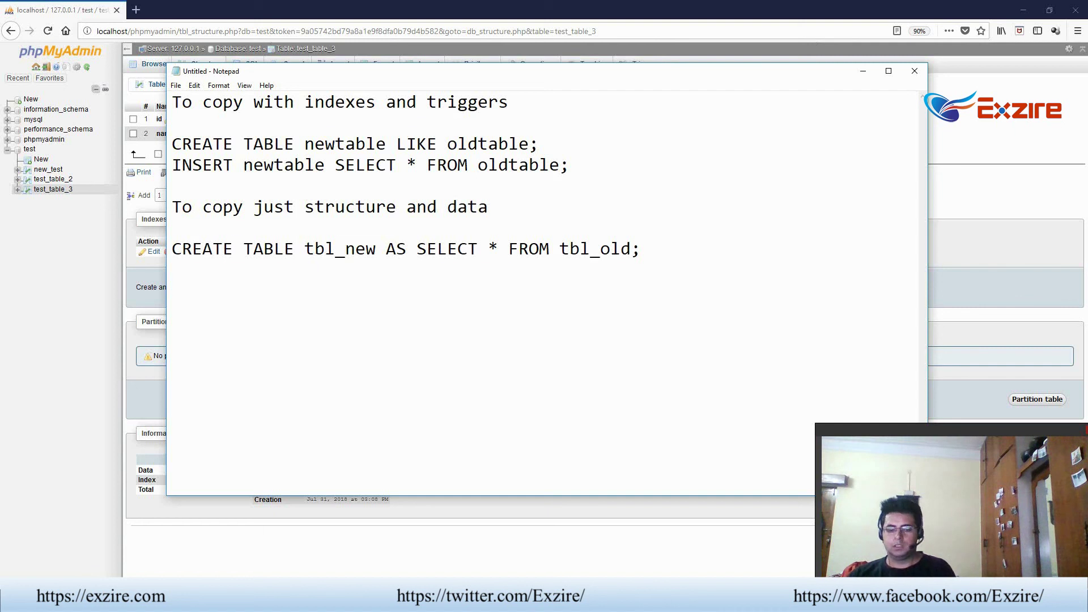
key("ctrl+a")
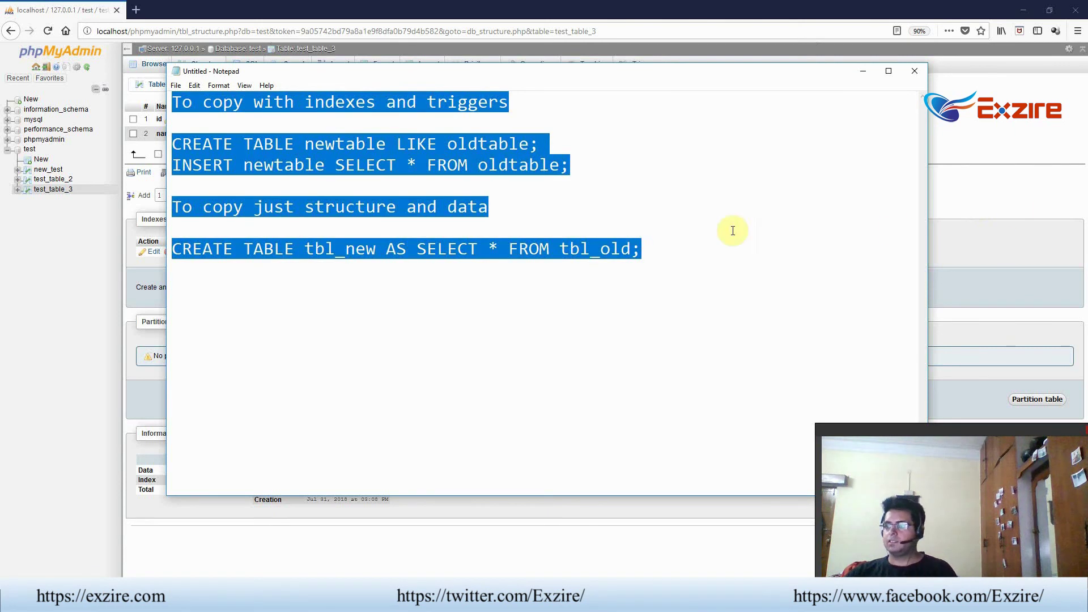
left_click(731, 230)
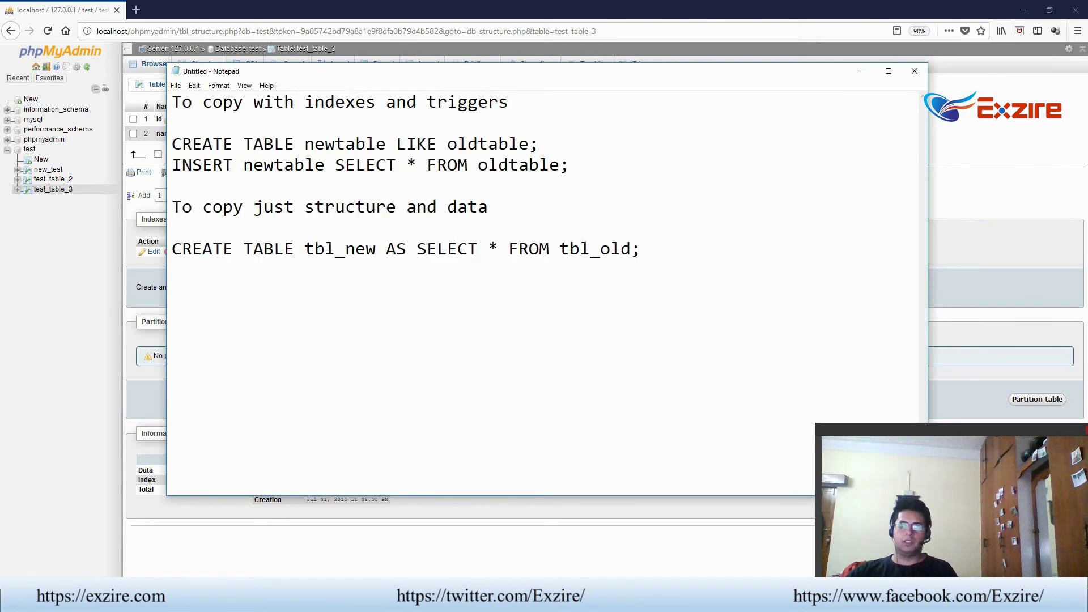